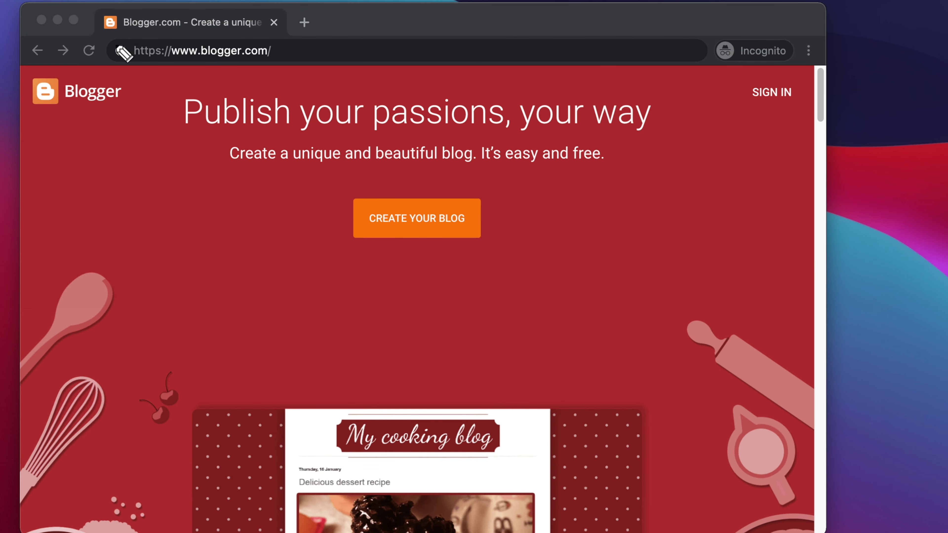
- Go to the Google sign-in page for Blogger
{"action": "mouse_move", "coordinate": [113, 33]}
{"action": "left_mouse_down"}
{"action": "mouse_move", "coordinate": [122, 67]}
{"action": "mouse_move", "coordinate": [292, 64]}
{"action": "mouse_move", "coordinate": [125, 34]}
{"action": "left_mouse_up"}
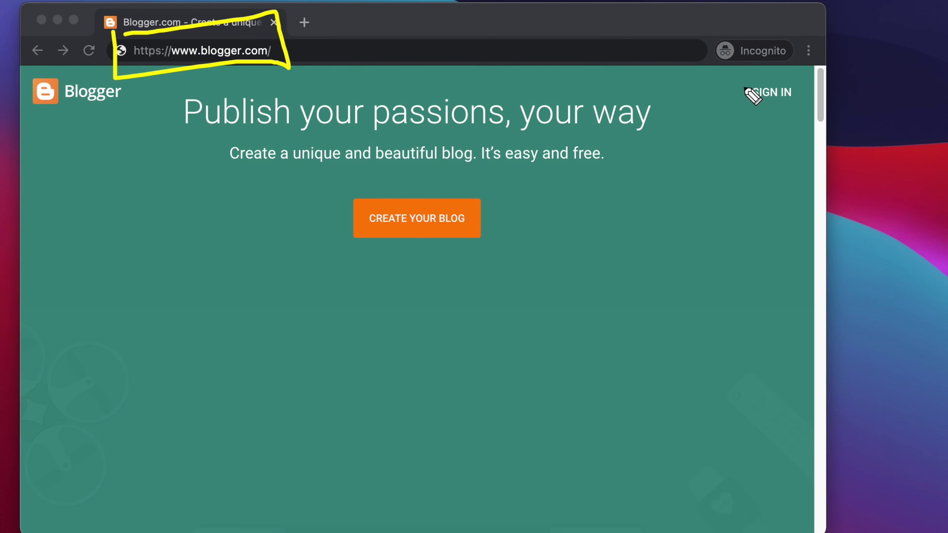
{"action": "mouse_move", "coordinate": [741, 75]}
{"action": "left_mouse_down"}
{"action": "mouse_move", "coordinate": [778, 126]}
{"action": "mouse_move", "coordinate": [805, 63]}
{"action": "mouse_move", "coordinate": [738, 75]}
{"action": "left_mouse_up"}
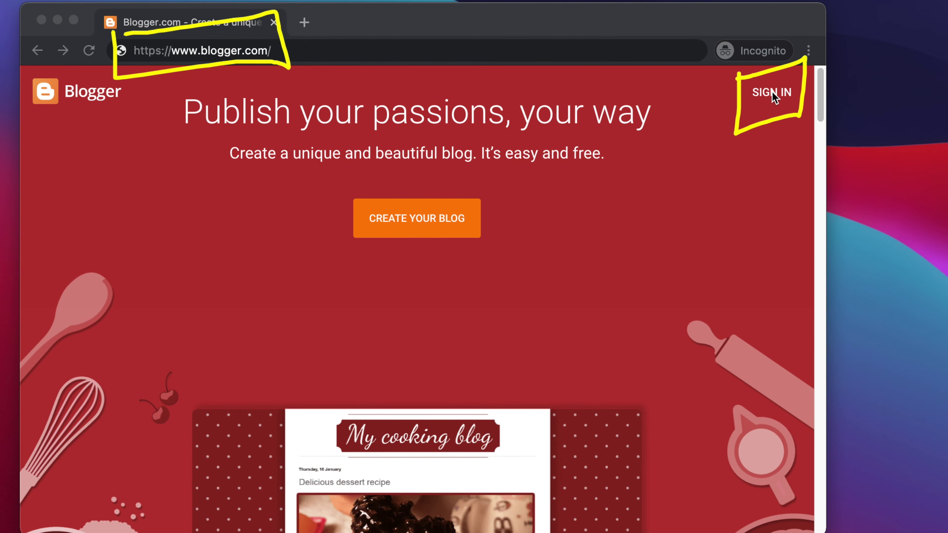
{"action": "key", "text": "Escape"}
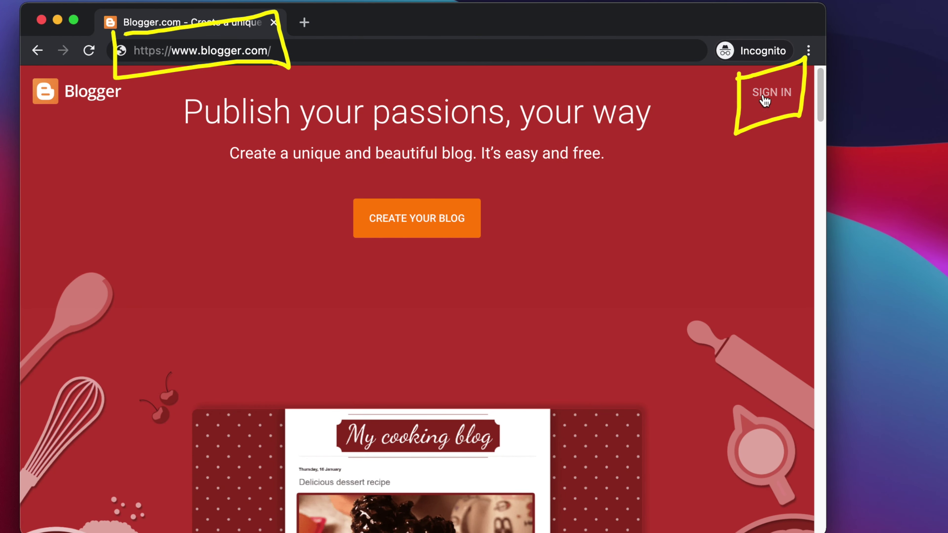
{"action": "left_click", "coordinate": [764, 100]}
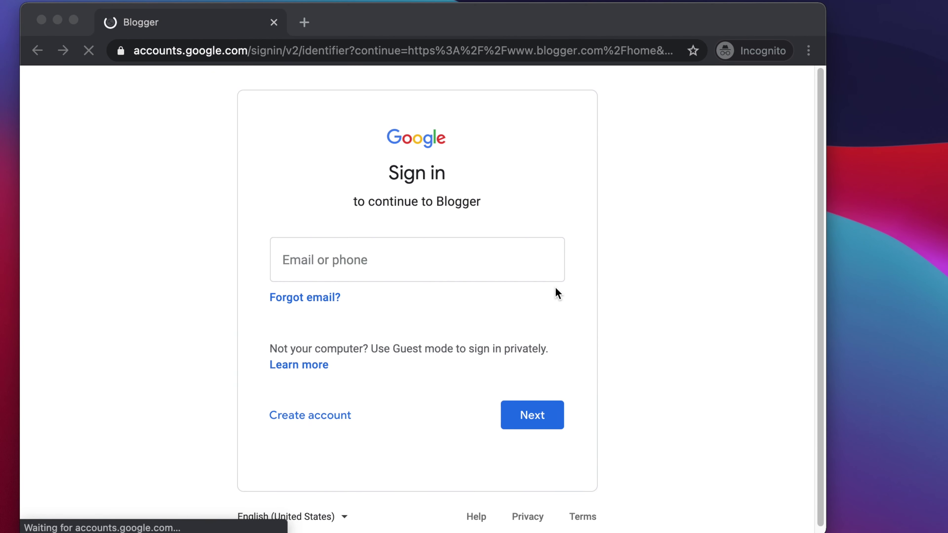
- Fill in the blog's Google account email from the saved suggestions and continue to the password step
{"action": "left_click", "coordinate": [305, 262]}
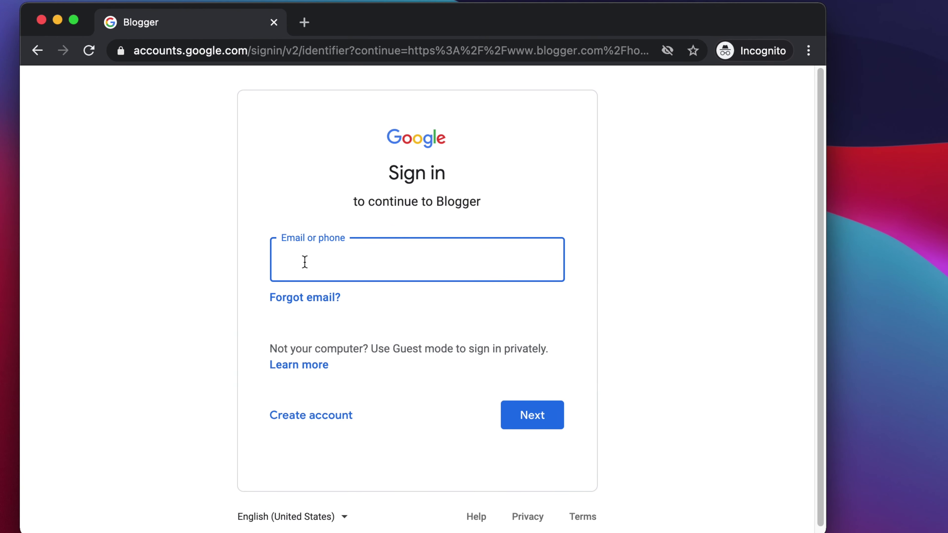
{"action": "left_click", "coordinate": [432, 271]}
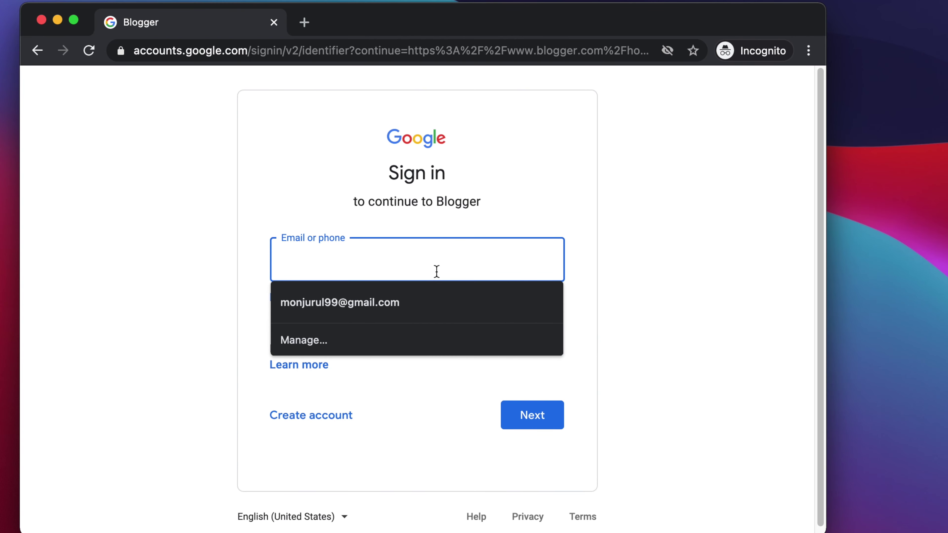
{"action": "type", "text": "fews"}
{"action": "key", "text": "Down"}
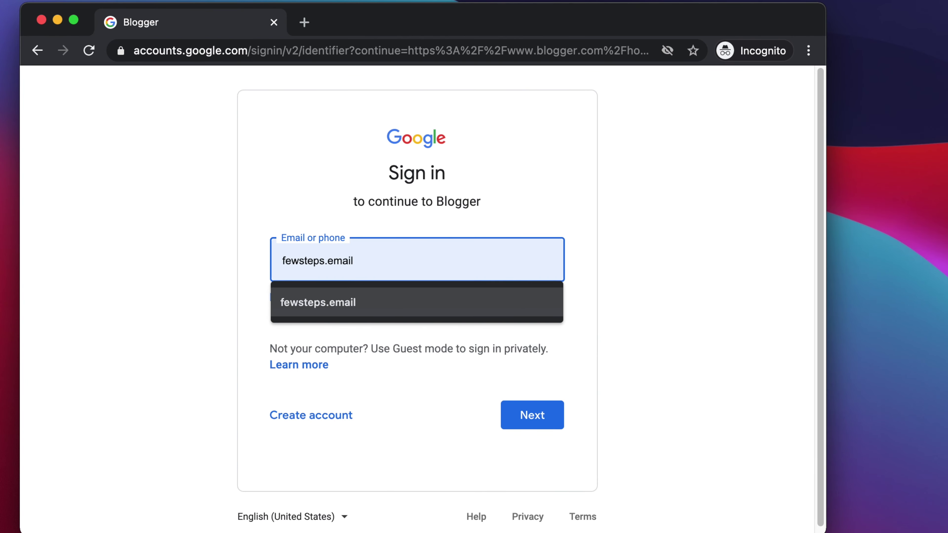
{"action": "left_click", "coordinate": [421, 313]}
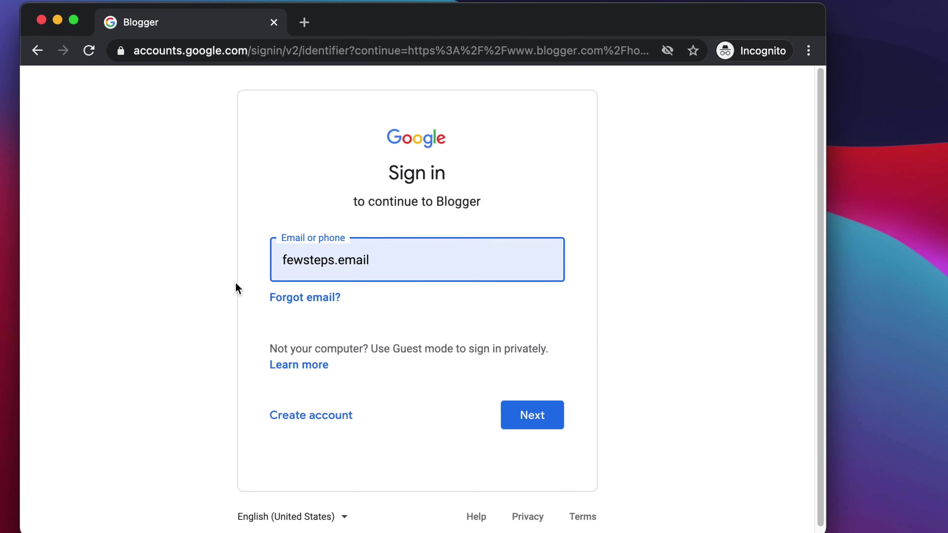
{"action": "left_click", "coordinate": [537, 416]}
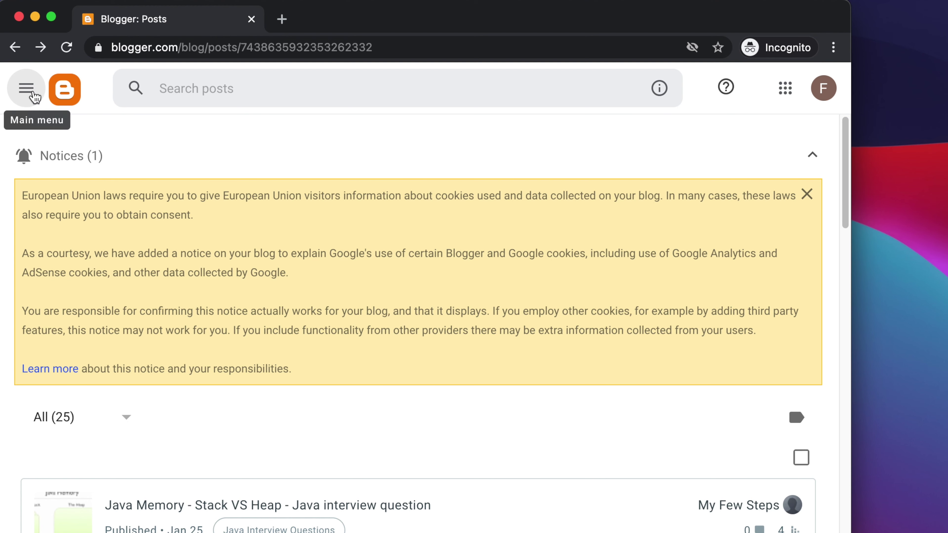
- Expand the blog list under My Few Steps from the navigation sidebar
{"action": "left_click", "coordinate": [28, 92]}
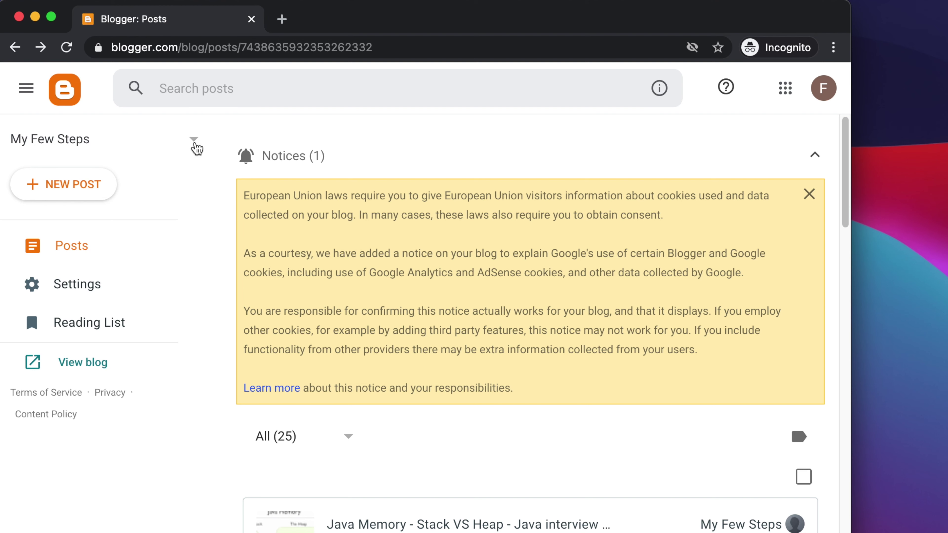
{"action": "left_click", "coordinate": [195, 141]}
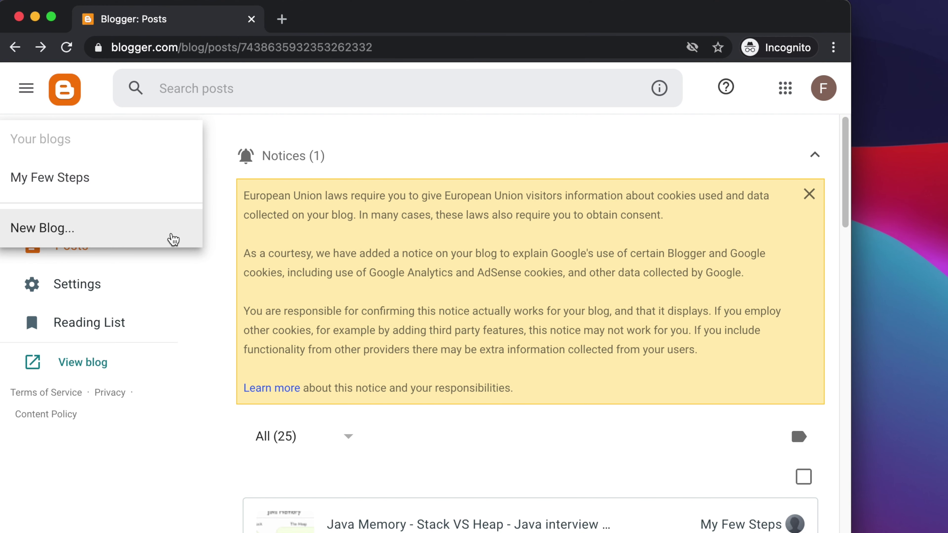
- Start a New Blog and read through the naming dialog's instructions
{"action": "left_click", "coordinate": [173, 239]}
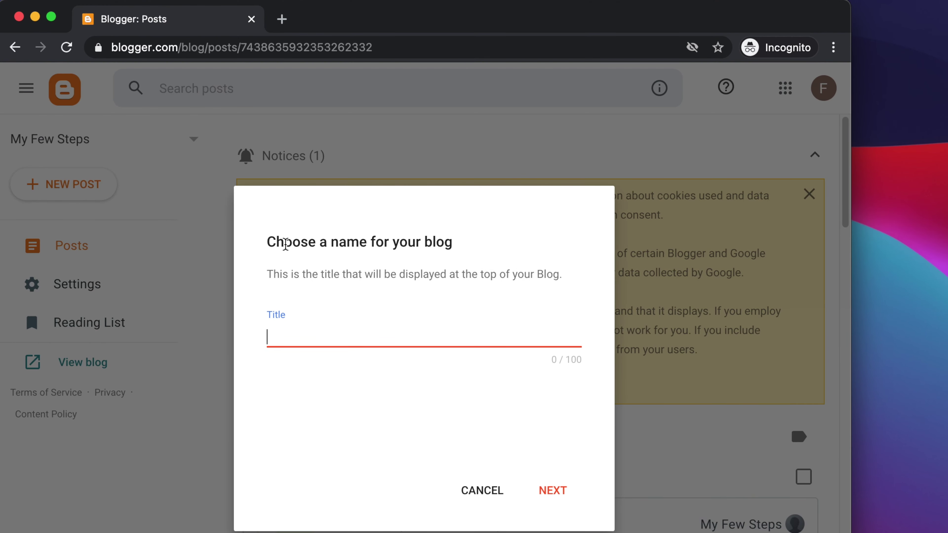
{"action": "left_click_drag", "start_coordinate": [270, 242], "coordinate": [466, 239]}
{"action": "left_click", "coordinate": [364, 241]}
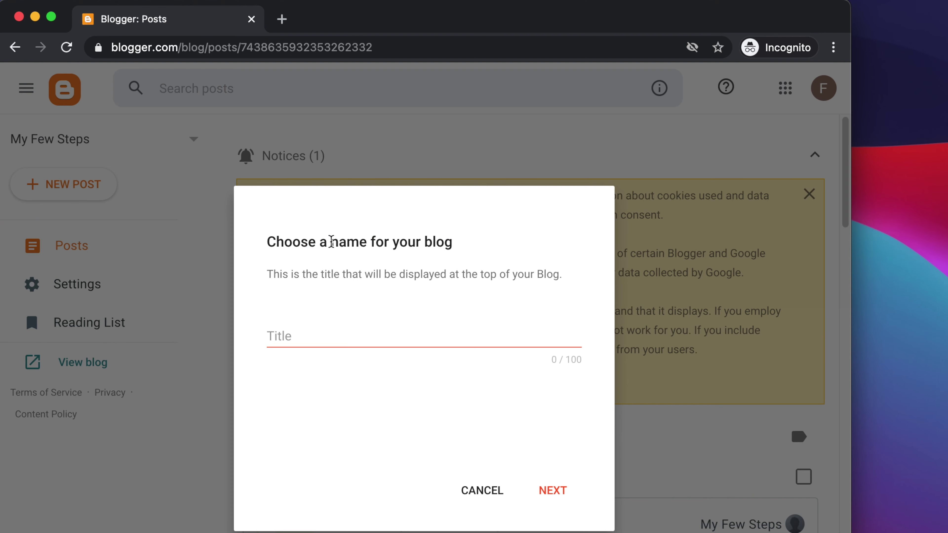
{"action": "left_click_drag", "start_coordinate": [331, 242], "coordinate": [481, 242]}
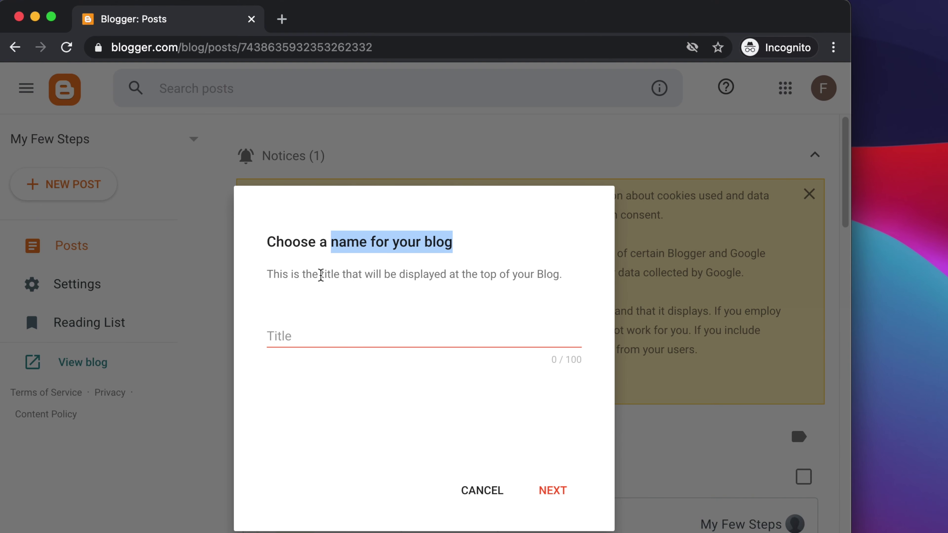
{"action": "double_click", "coordinate": [331, 275]}
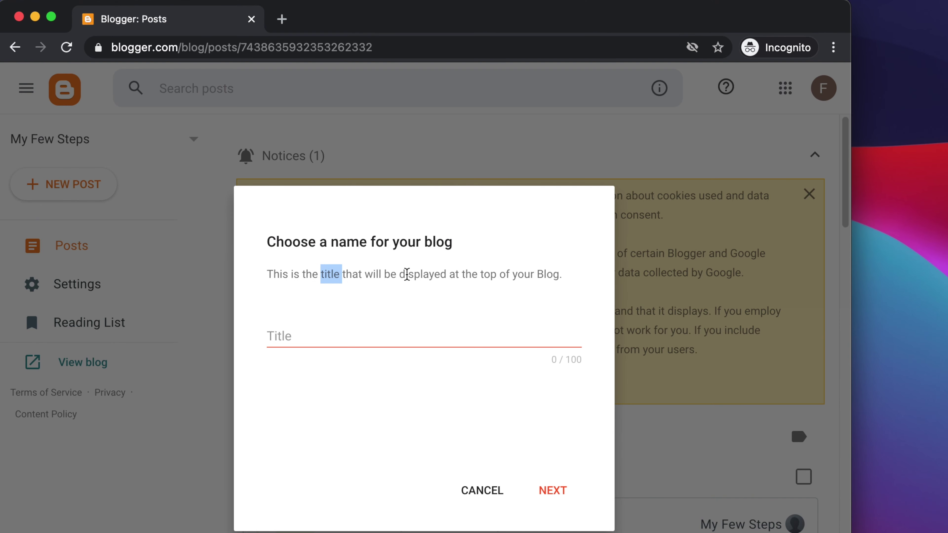
{"action": "left_click_drag", "start_coordinate": [343, 274], "coordinate": [561, 275]}
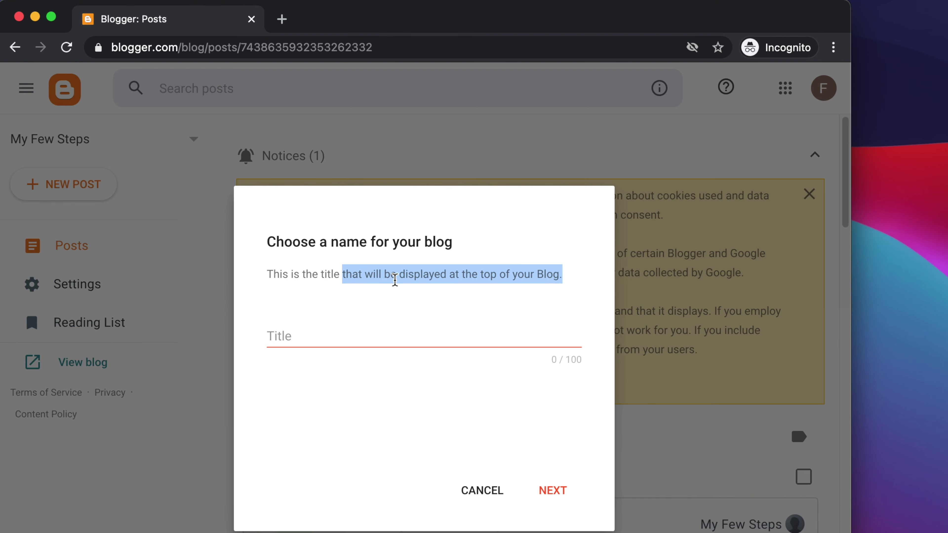
- Title the blog 'Few Steps Demo Blog' and continue to the address step
{"action": "left_click", "coordinate": [331, 336]}
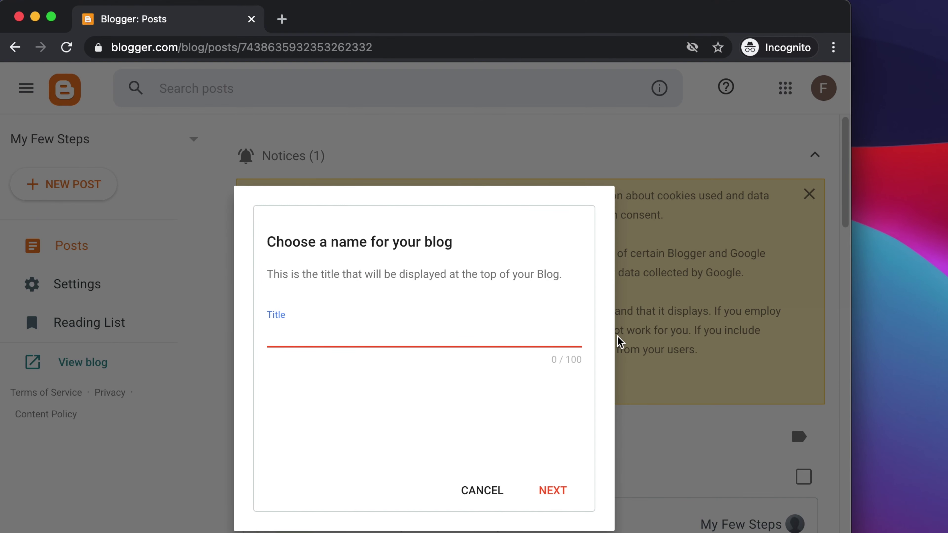
{"action": "type", "text": "Few Steps Demo Blog"}
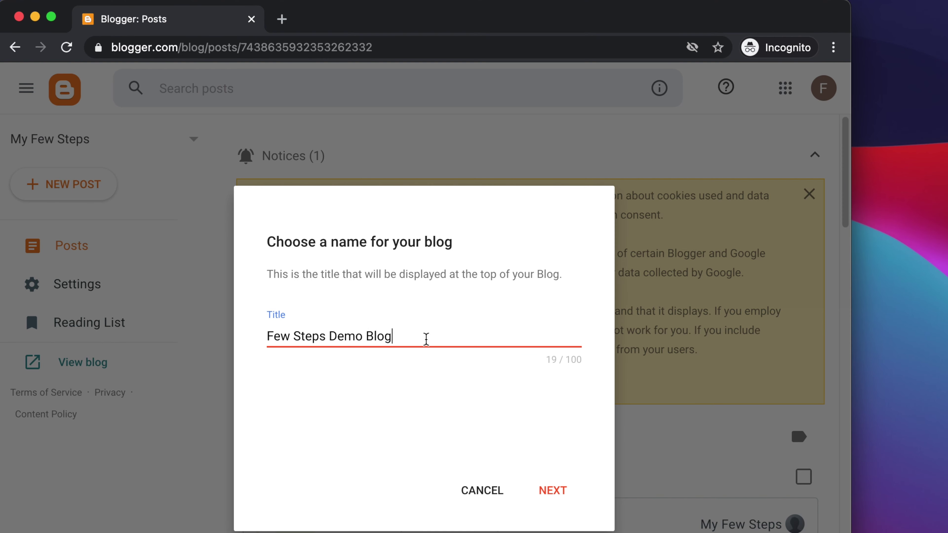
{"action": "left_click_drag", "start_coordinate": [426, 339], "coordinate": [218, 341]}
{"action": "left_click", "coordinate": [242, 338]}
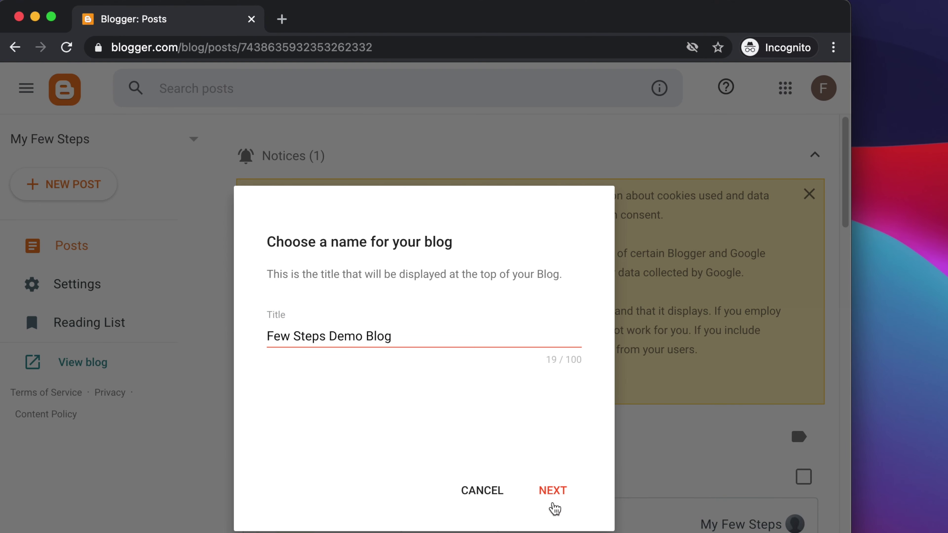
{"action": "left_click", "coordinate": [554, 493]}
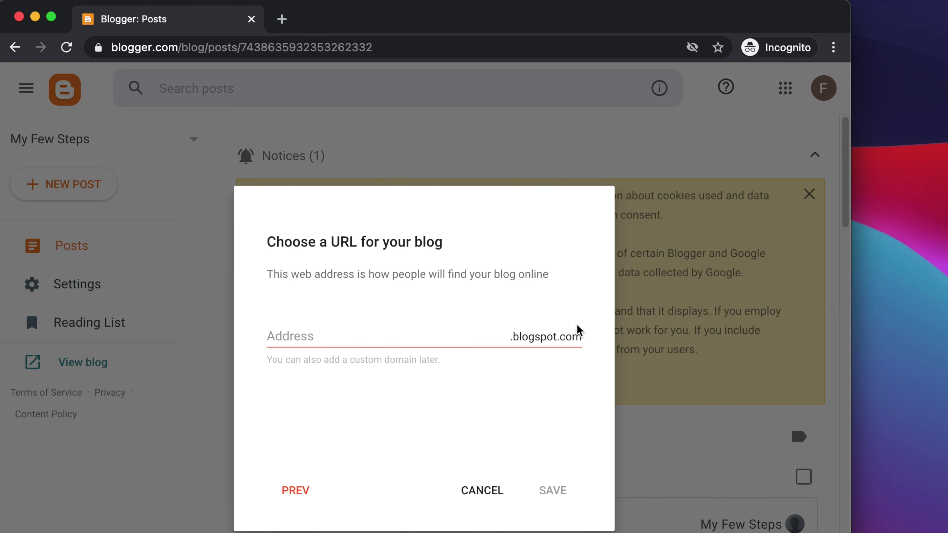
- Enter fewstepsdemo as the blog address and check its availability
{"action": "left_click", "coordinate": [287, 335]}
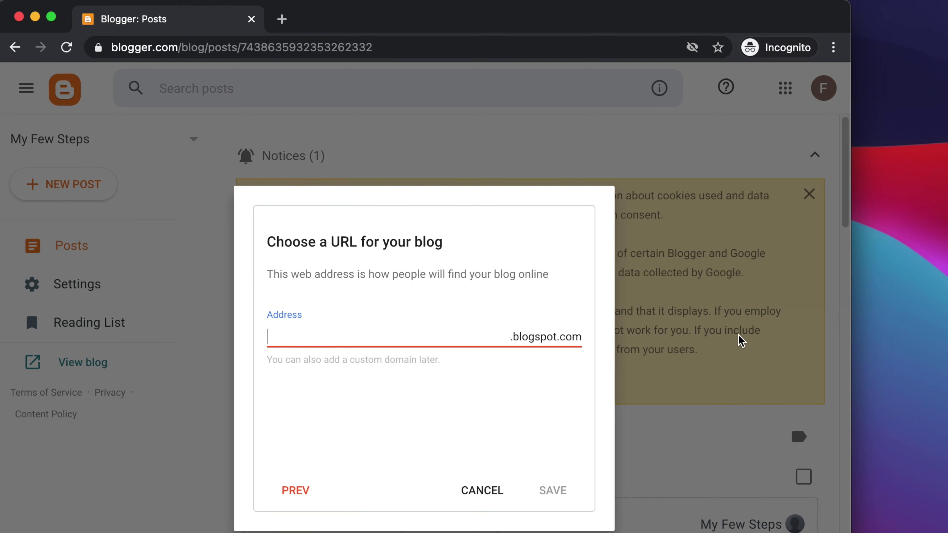
{"action": "type", "text": "myfewstepsdemo"}
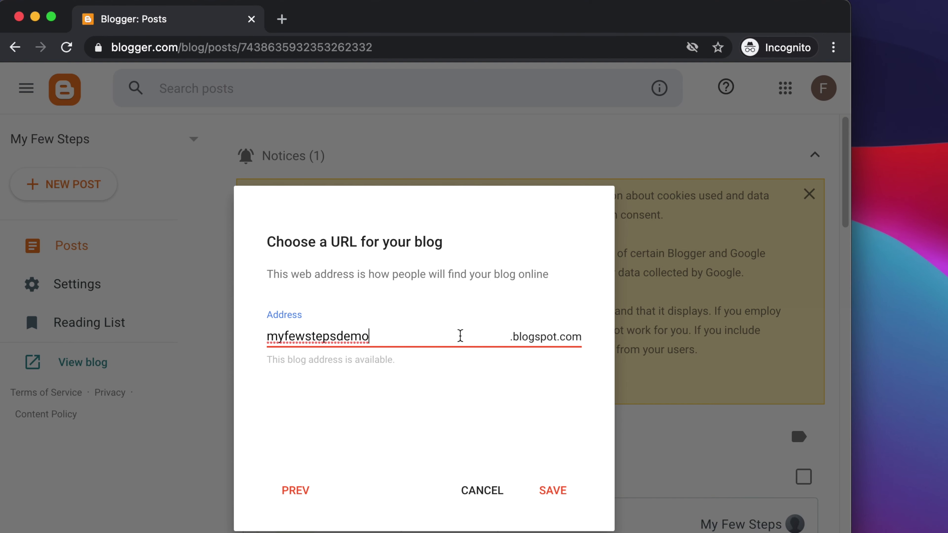
{"action": "left_click_drag", "start_coordinate": [383, 335], "coordinate": [234, 336]}
{"action": "type", "text": "fews"}
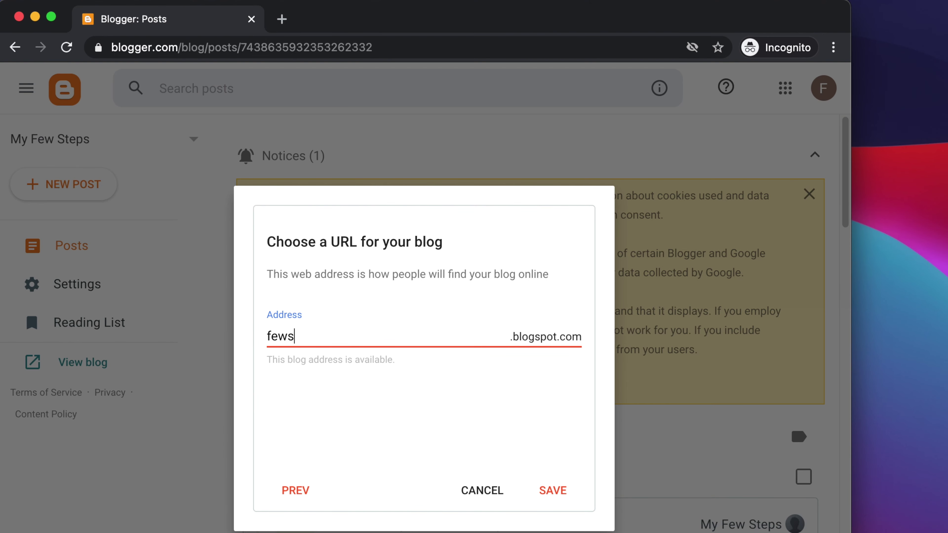
{"action": "left_click", "coordinate": [367, 413]}
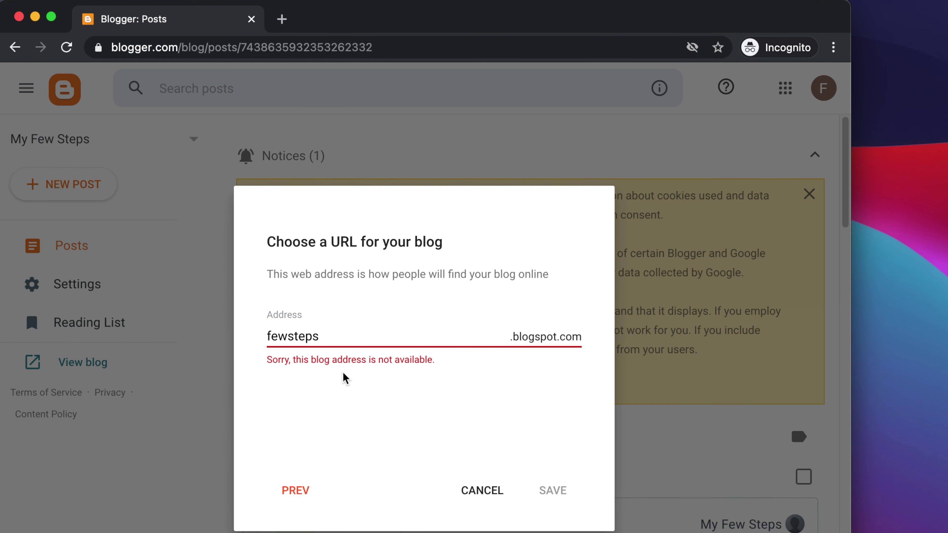
- Confirm fewstepsdemo.blogspot.com is available and save the new blog
{"action": "left_click", "coordinate": [329, 334]}
{"action": "left_click", "coordinate": [474, 378]}
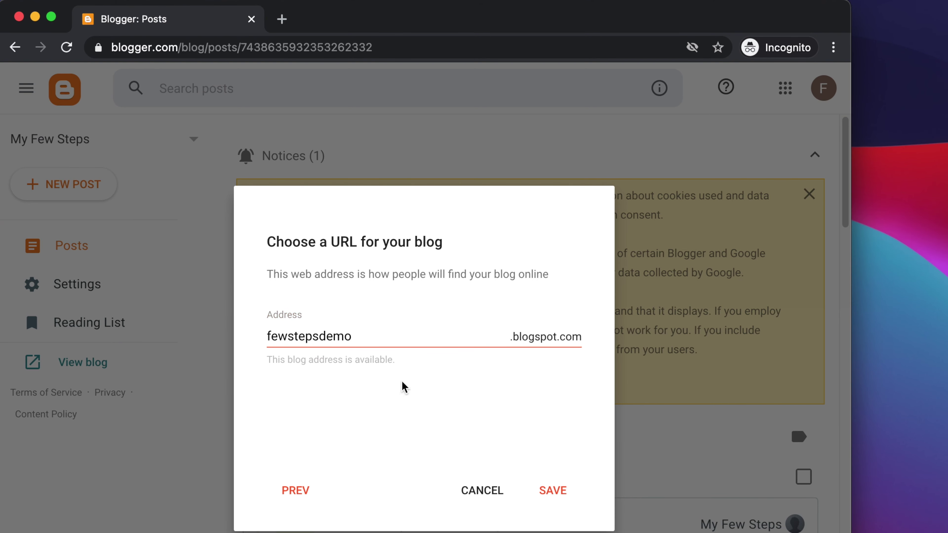
{"action": "left_click_drag", "start_coordinate": [358, 337], "coordinate": [239, 328]}
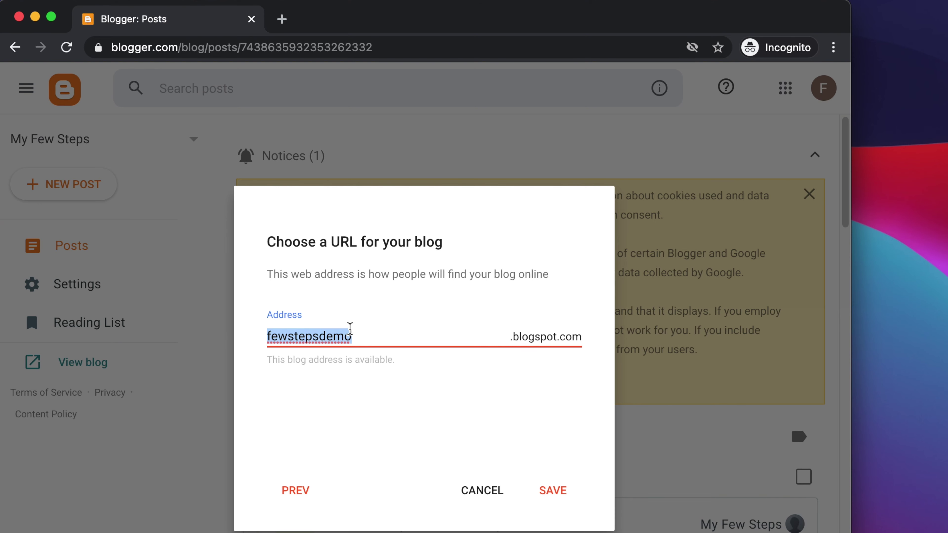
{"action": "left_click", "coordinate": [394, 364]}
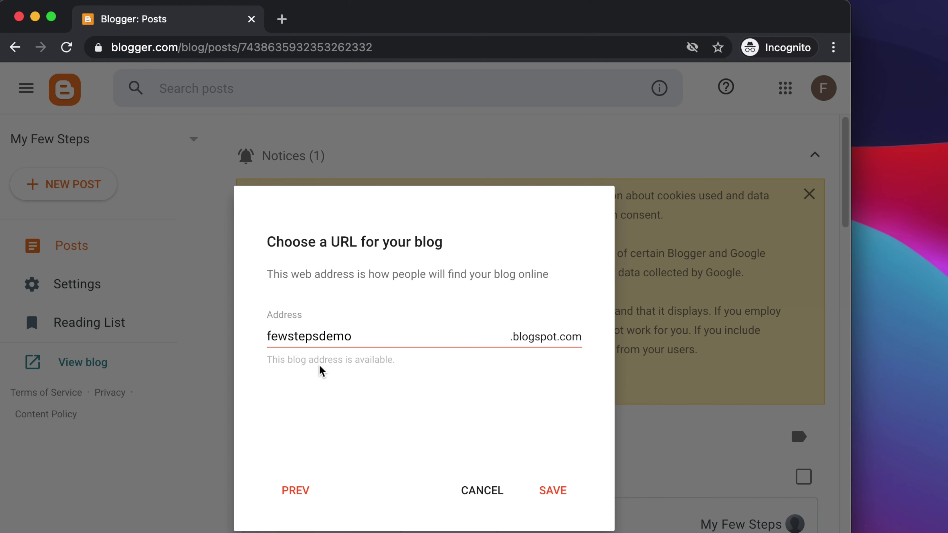
{"action": "left_click", "coordinate": [555, 492]}
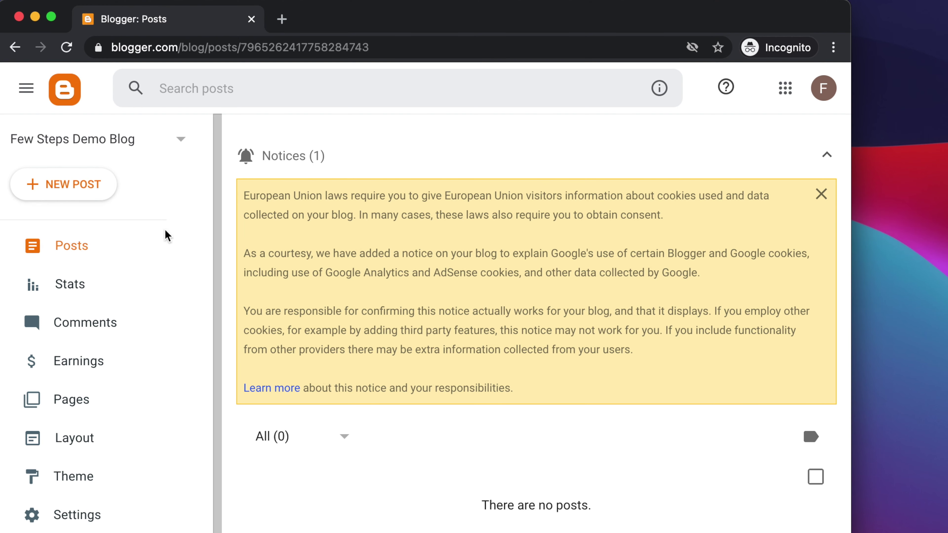
- Verify Few Steps Demo Blog appears in the blog list, then open a new incognito tab
{"action": "left_click", "coordinate": [71, 249]}
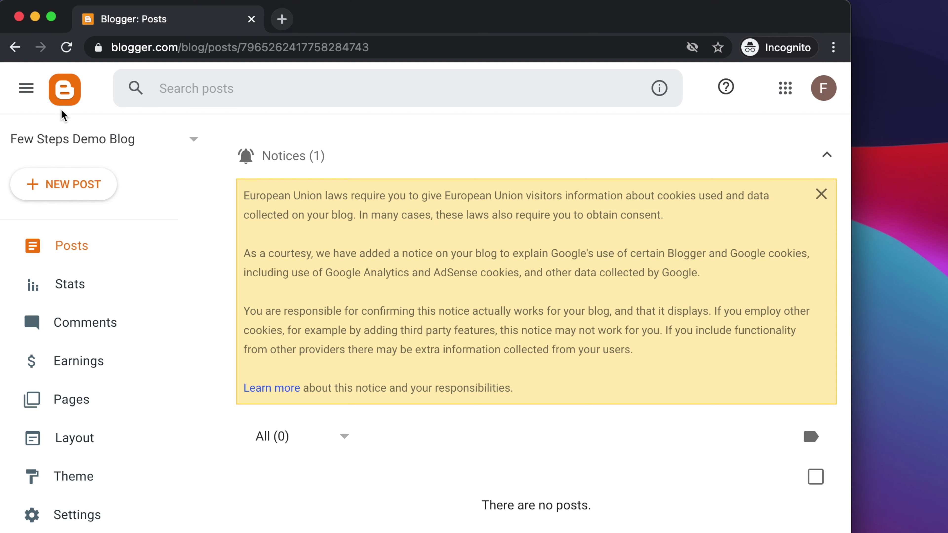
{"action": "left_click", "coordinate": [171, 144]}
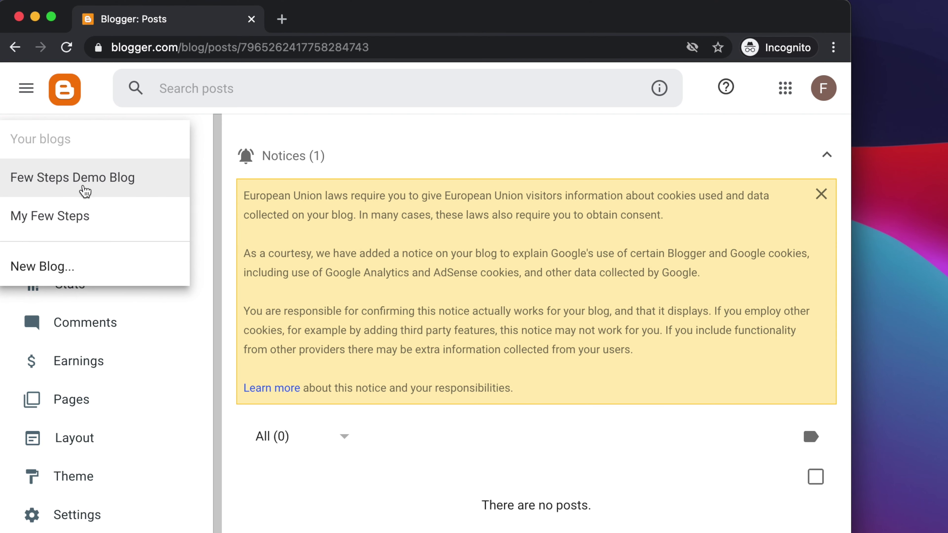
{"action": "left_click", "coordinate": [282, 19]}
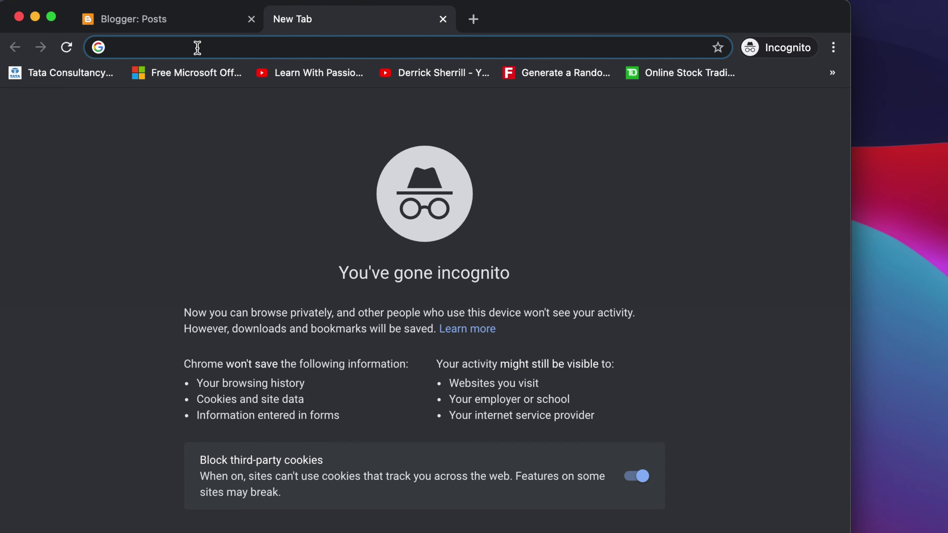
- Load fewstepsdemo.blogspot.com, showing the empty Few Steps Demo Blog
{"action": "type", "text": "fewsteps"}
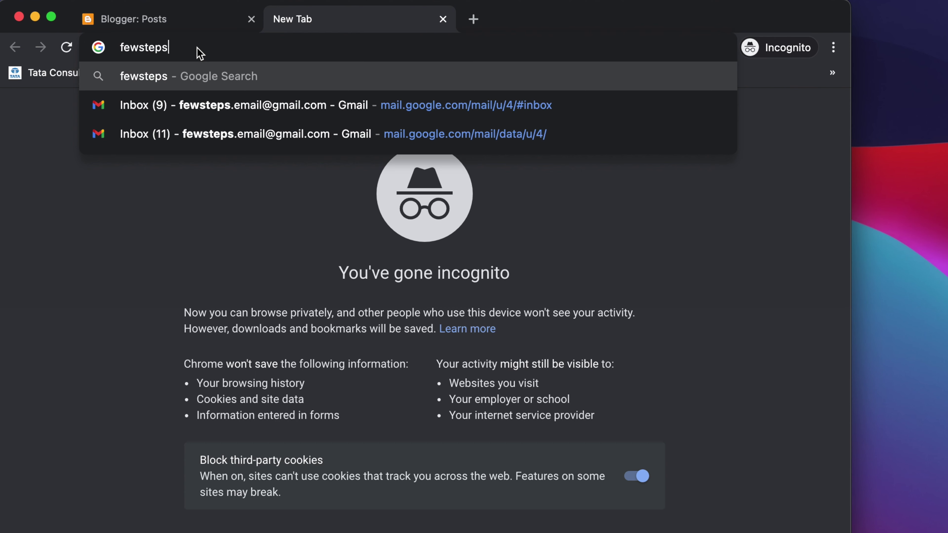
{"action": "type", "text": "demo.b"}
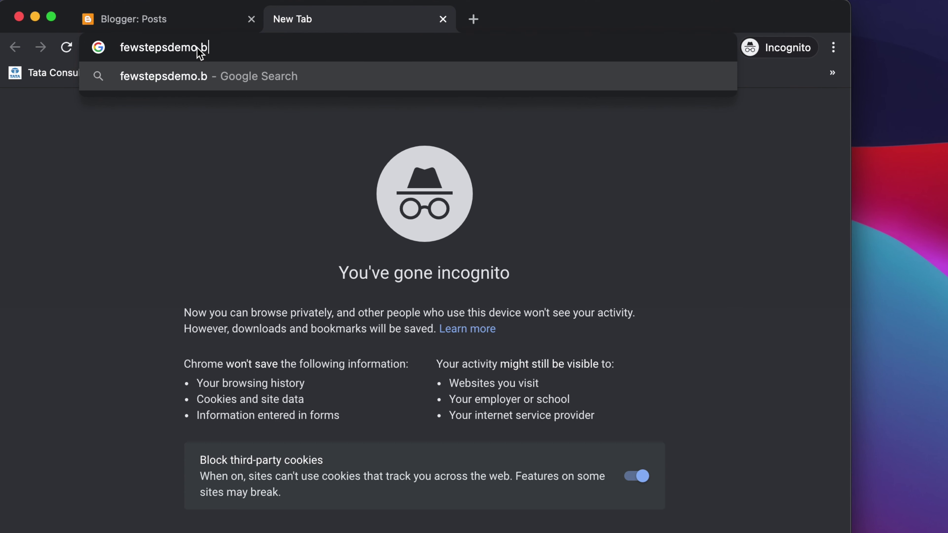
{"action": "type", "text": "logspot.co"}
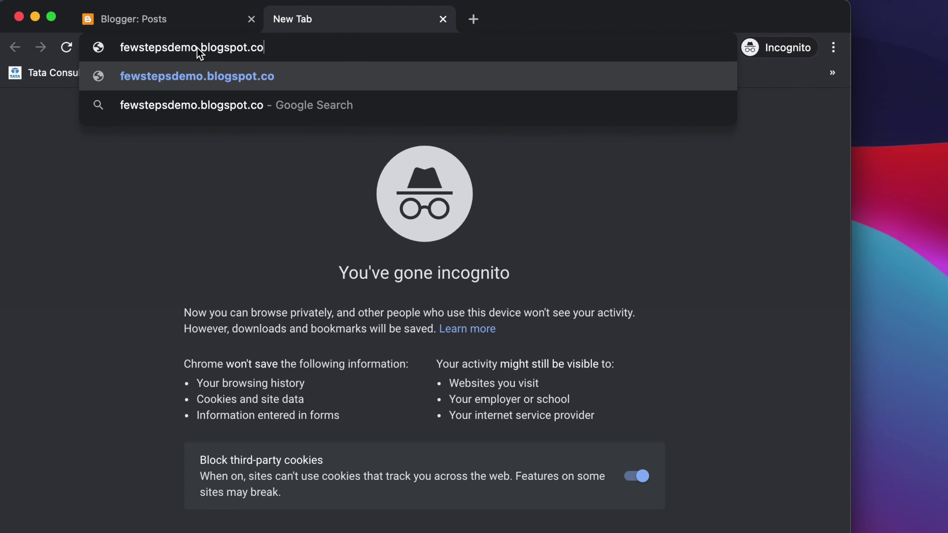
{"action": "type", "text": "m"}
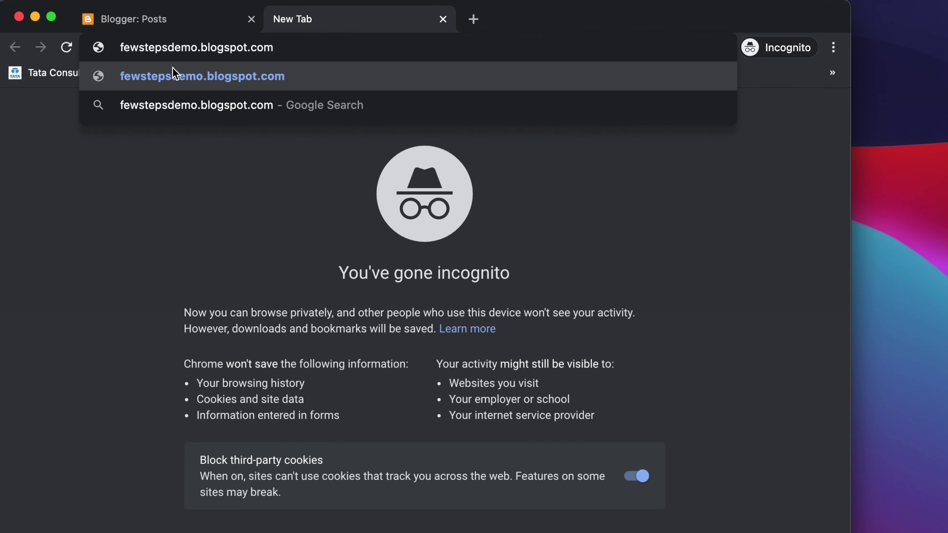
{"action": "left_click", "coordinate": [322, 85]}
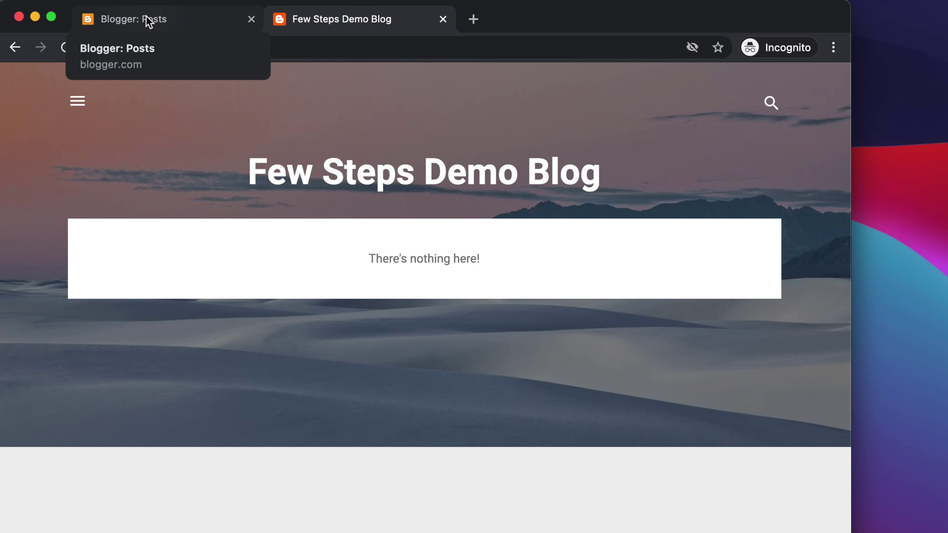
- Return to the Blogger dashboard with Few Steps Demo Blog as the current blog
{"action": "left_click", "coordinate": [304, 117]}
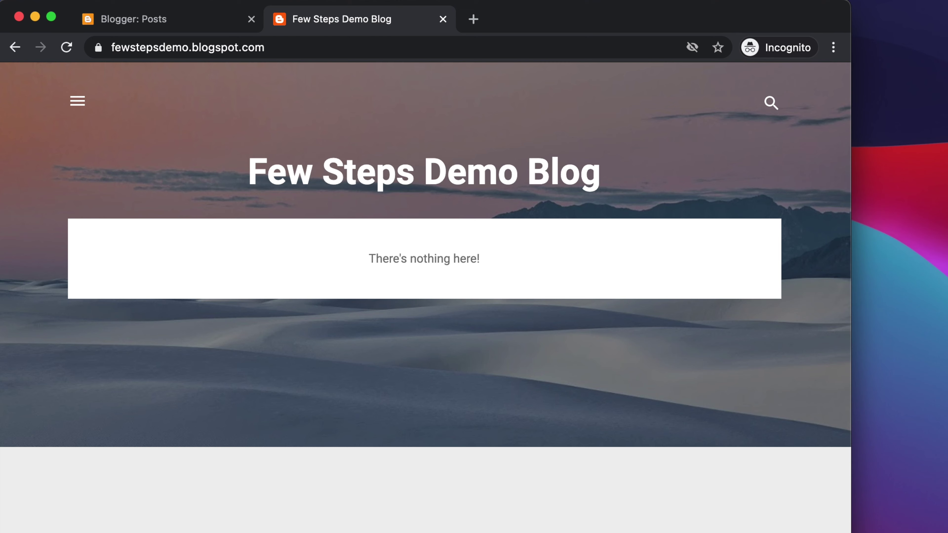
{"action": "left_click", "coordinate": [128, 19]}
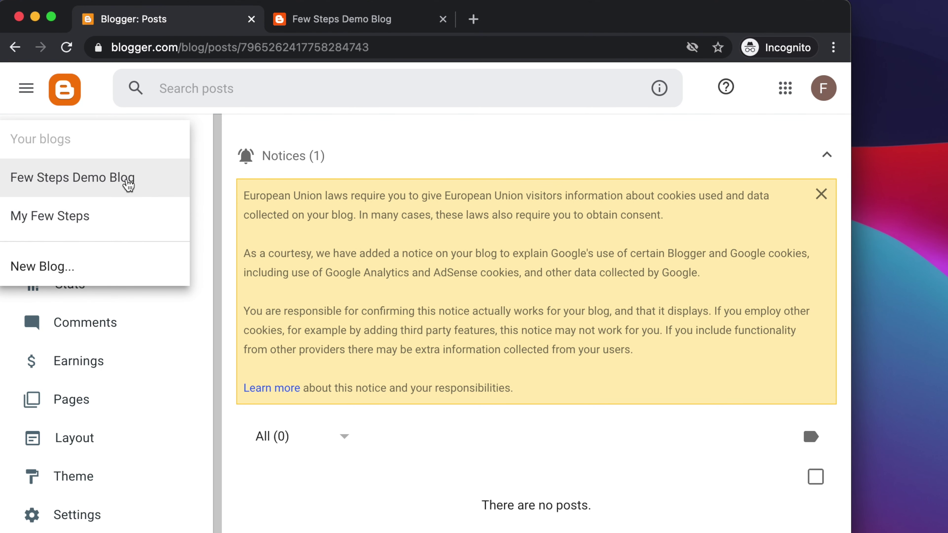
{"action": "left_click", "coordinate": [345, 103]}
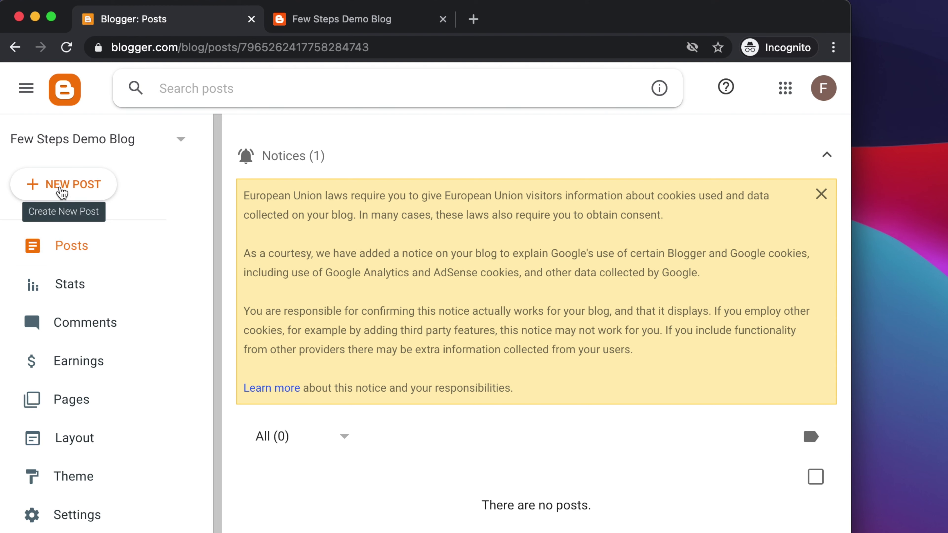
- Create a new post for Few Steps Demo Blog with NEW POST
{"action": "left_click", "coordinate": [63, 191]}
{"action": "left_click", "coordinate": [65, 190]}
{"action": "left_click", "coordinate": [52, 191]}
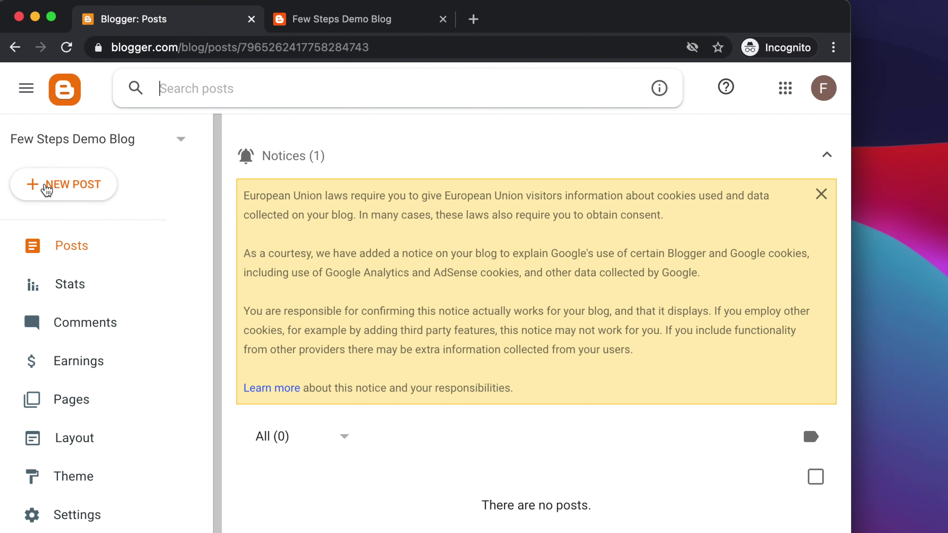
{"action": "left_click", "coordinate": [37, 188]}
{"action": "left_click", "coordinate": [37, 186]}
{"action": "left_click", "coordinate": [61, 191]}
{"action": "left_click", "coordinate": [61, 192]}
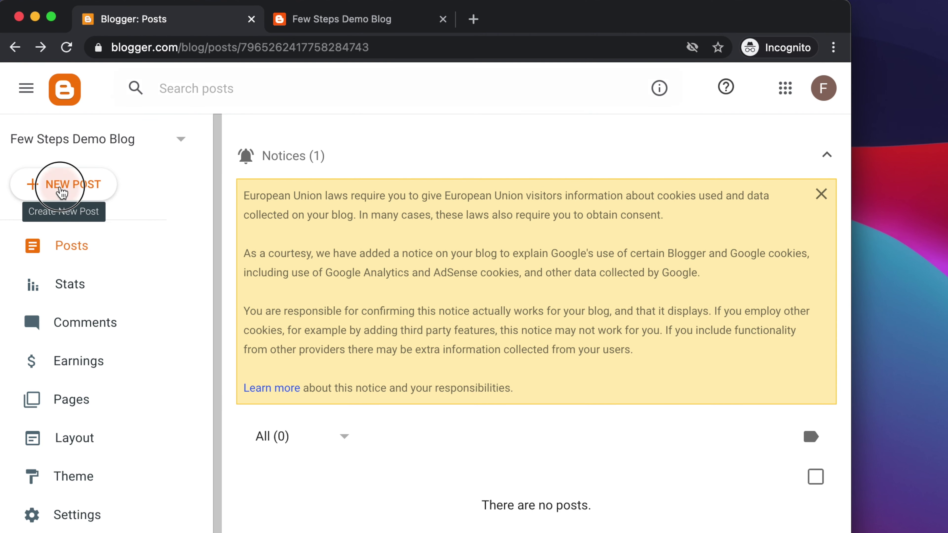
{"action": "left_click", "coordinate": [62, 192]}
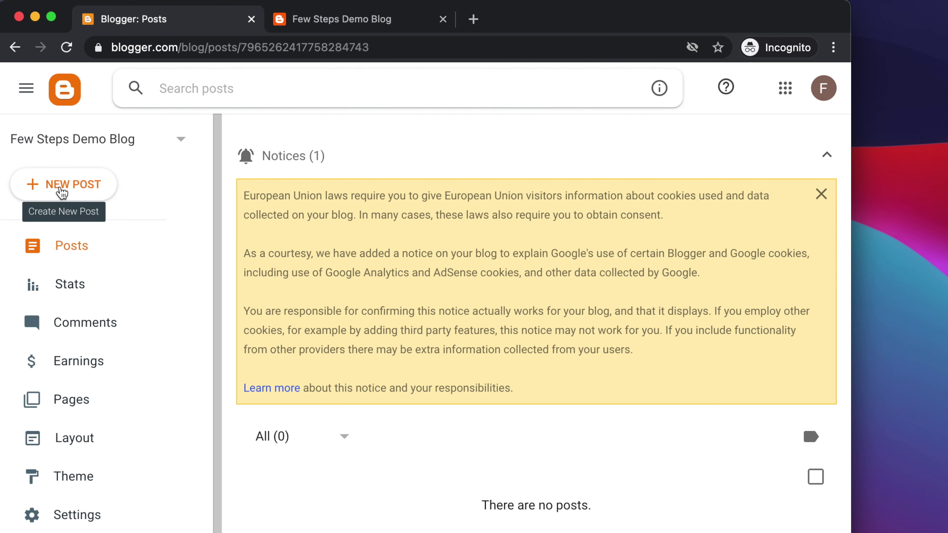
{"action": "left_click", "coordinate": [37, 185]}
{"action": "left_click", "coordinate": [61, 193]}
{"action": "left_click", "coordinate": [61, 193]}
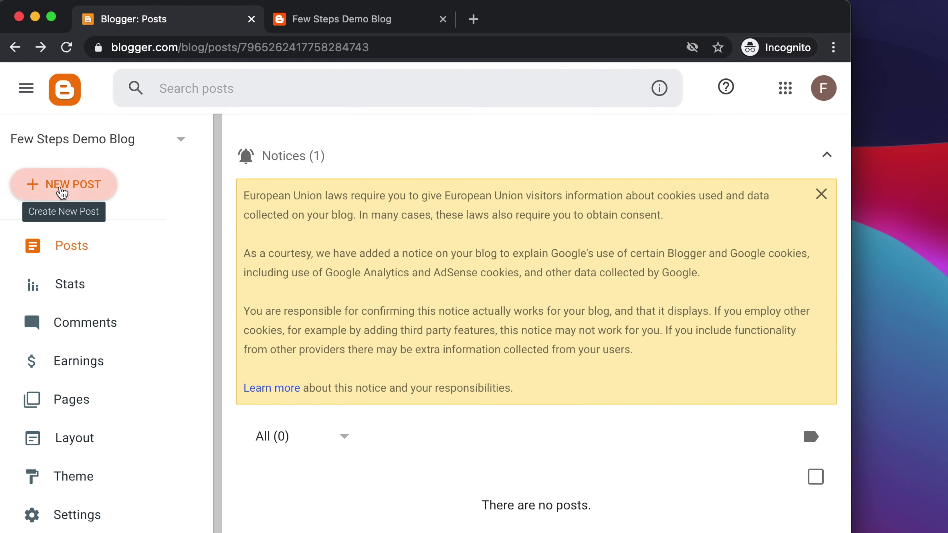
{"action": "left_click", "coordinate": [61, 193]}
{"action": "left_click", "coordinate": [62, 192]}
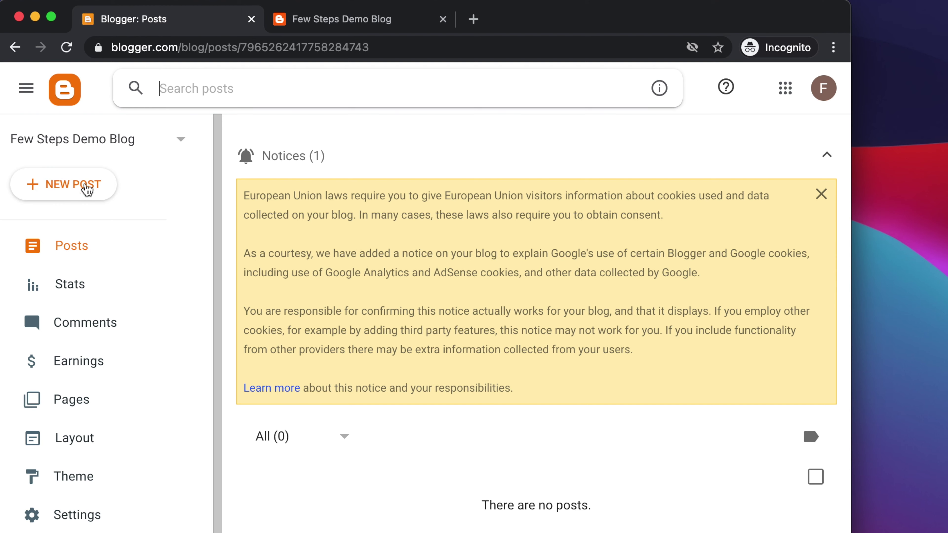
{"action": "left_click", "coordinate": [61, 192]}
{"action": "left_click", "coordinate": [61, 192]}
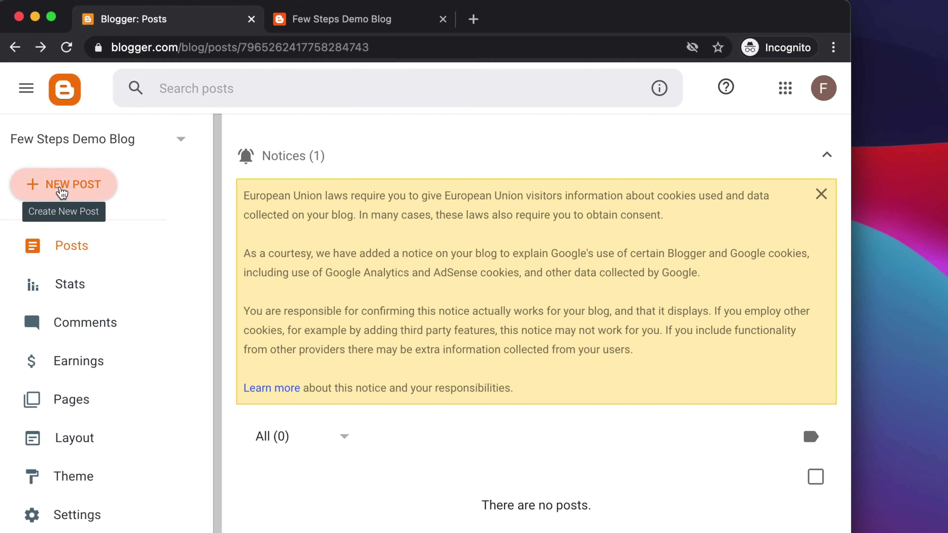
{"action": "left_click", "coordinate": [61, 192]}
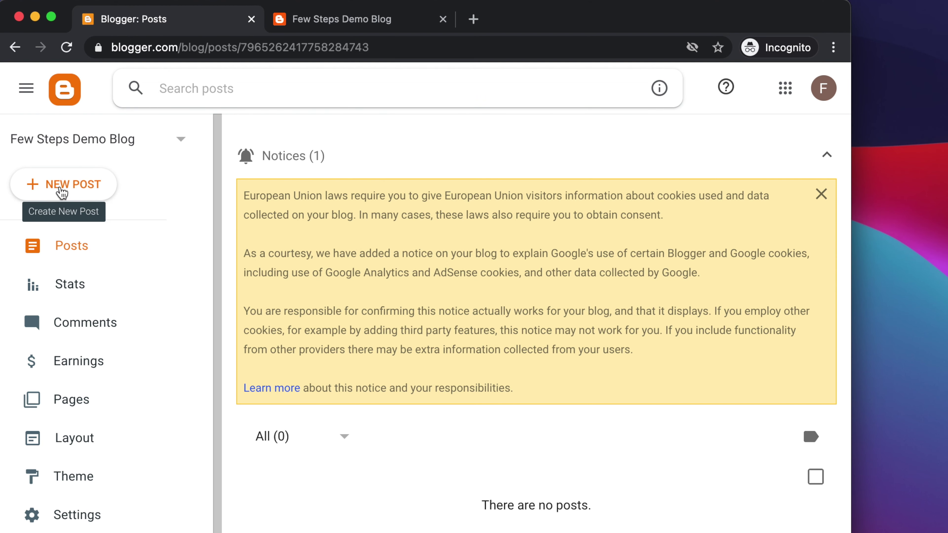
{"action": "left_click", "coordinate": [87, 190]}
{"action": "left_click", "coordinate": [62, 193]}
{"action": "left_click", "coordinate": [62, 192]}
{"action": "left_click", "coordinate": [61, 192]}
{"action": "left_click", "coordinate": [61, 192]}
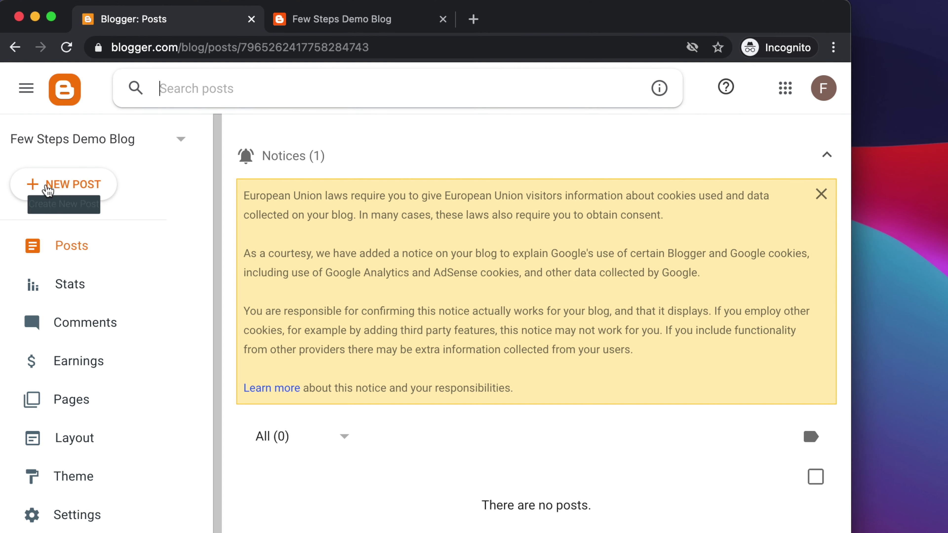
{"action": "left_click", "coordinate": [61, 192]}
{"action": "left_click", "coordinate": [62, 192]}
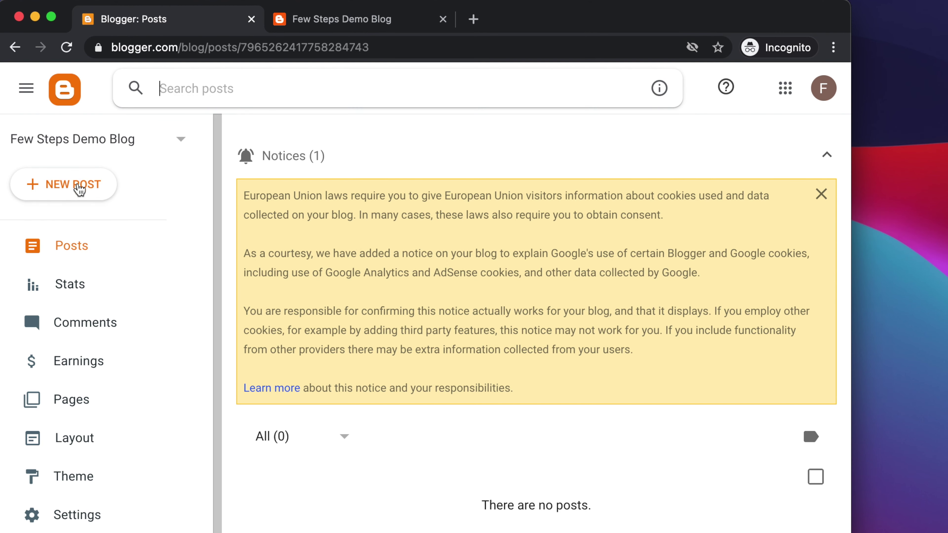
{"action": "left_click", "coordinate": [62, 193]}
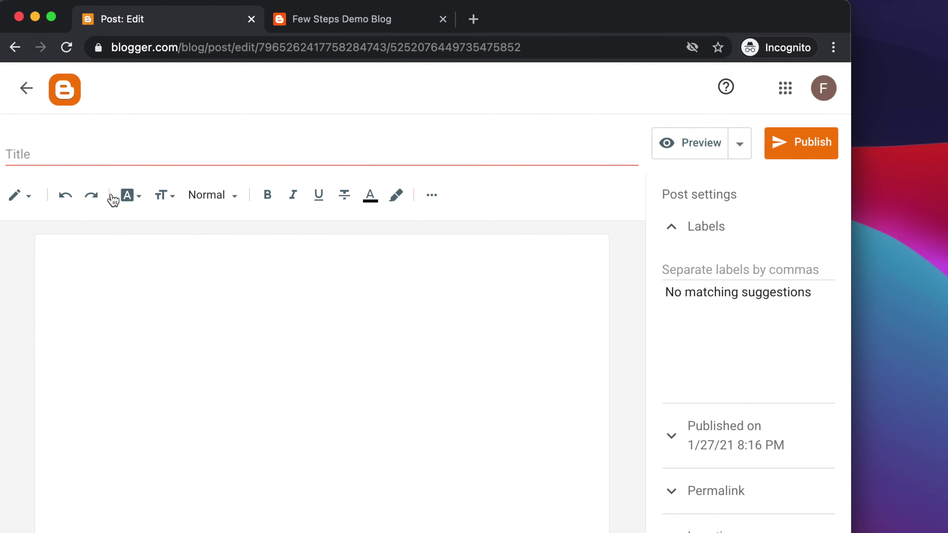
- Title the post 'My First Post', fixing the 'Firest' typo, then move into the body
{"action": "left_click", "coordinate": [38, 155]}
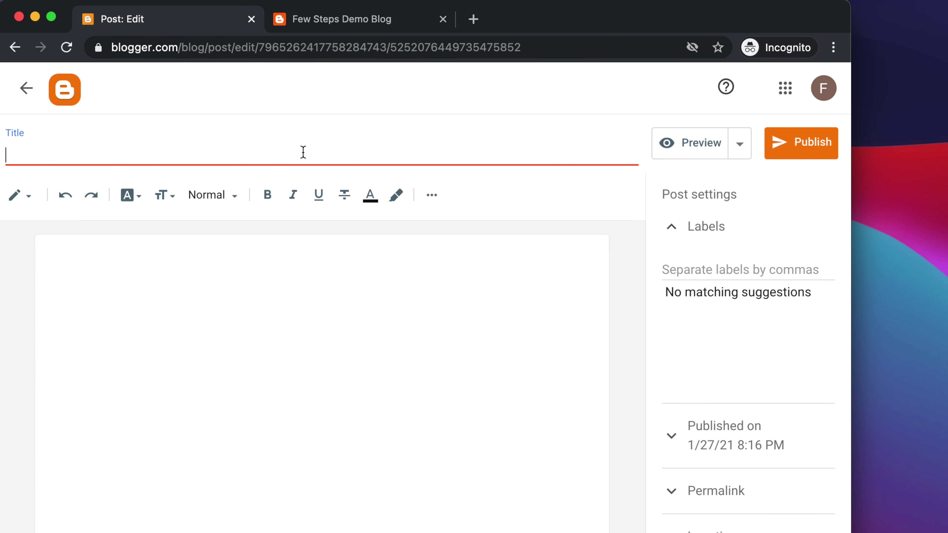
{"action": "type", "text": "My Firest"}
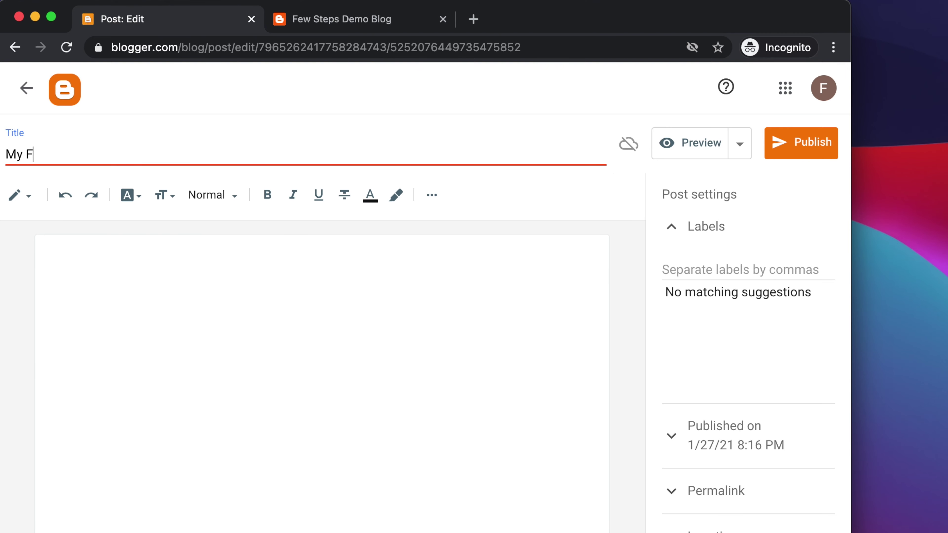
{"action": "key", "text": "BackSpace"}
{"action": "key", "text": "BackSpace"}
{"action": "key", "text": "BackSpace"}
{"action": "type", "text": "st Post"}
{"action": "left_click", "coordinate": [70, 247]}
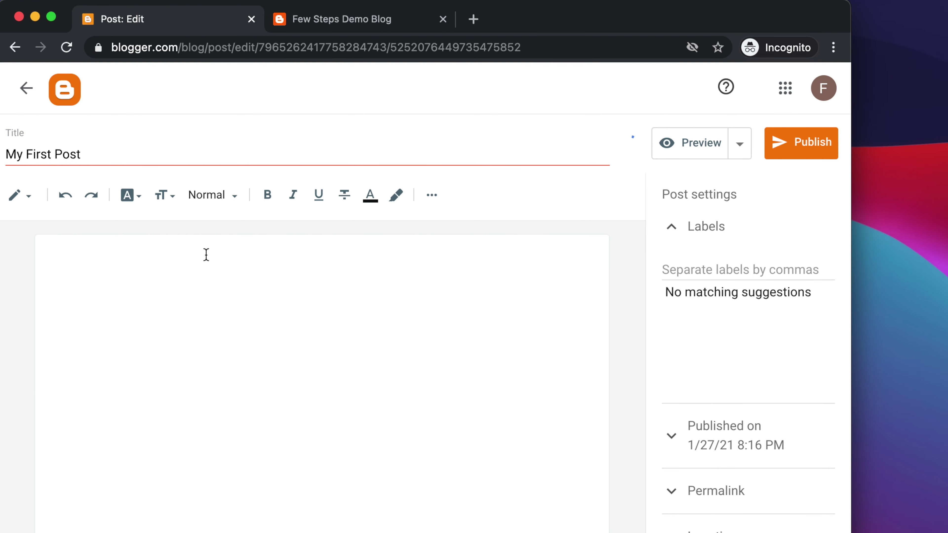
- Write 'some content.' in the post body and select it all for copying
{"action": "type", "text": "s"}
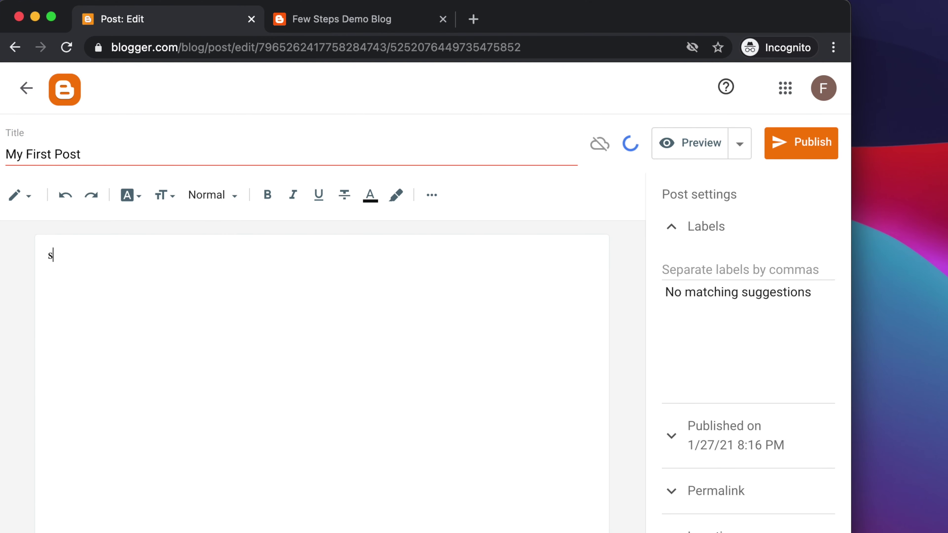
{"action": "type", "text": "om"}
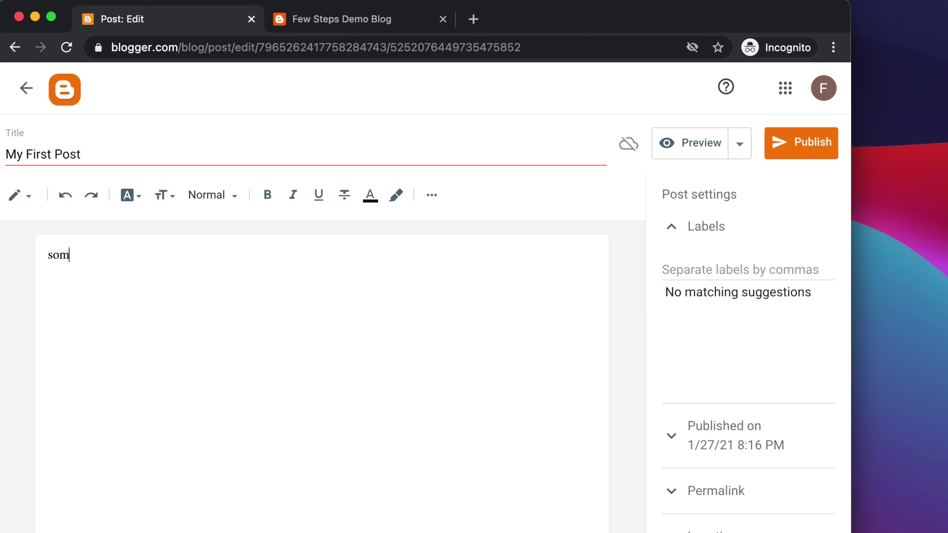
{"action": "type", "text": "e content"}
{"action": "type", "text": "."}
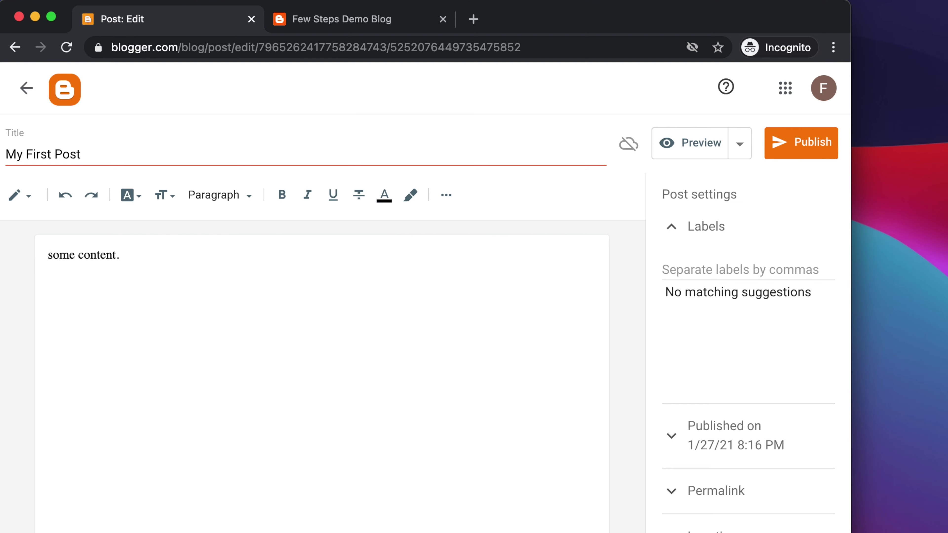
{"action": "key", "text": "super+a"}
{"action": "key", "text": "super+c"}
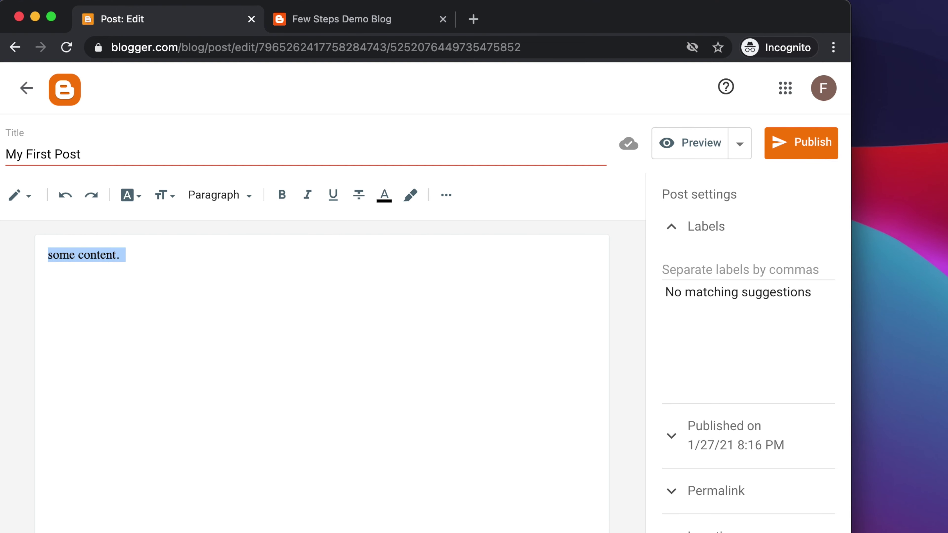
- Paste repeated 'some content.' sentences to build a four-line first paragraph
{"action": "left_click", "coordinate": [125, 255]}
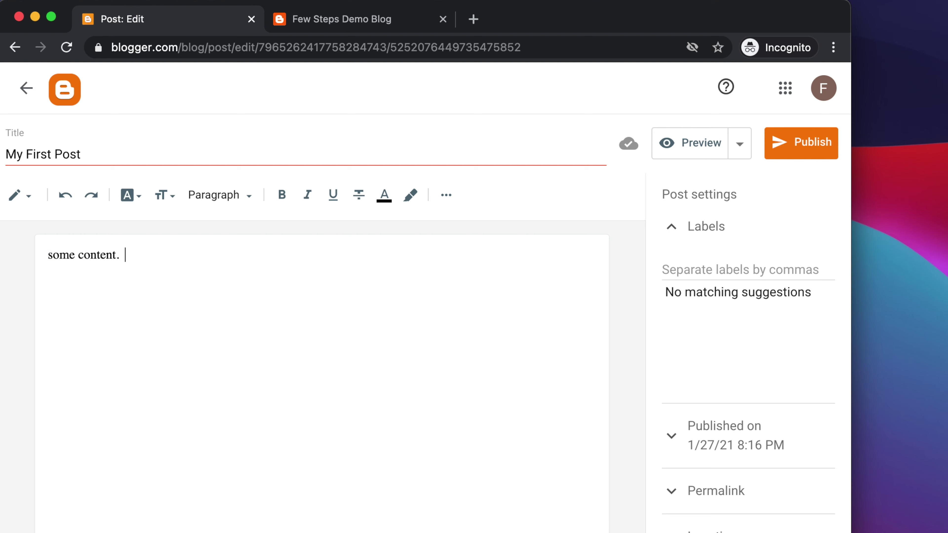
{"action": "key", "text": "ctrl+v"}
{"action": "key", "text": "ctrl+v"}
{"action": "key", "text": "ctrl+v"}
{"action": "key", "text": "ctrl+v"}
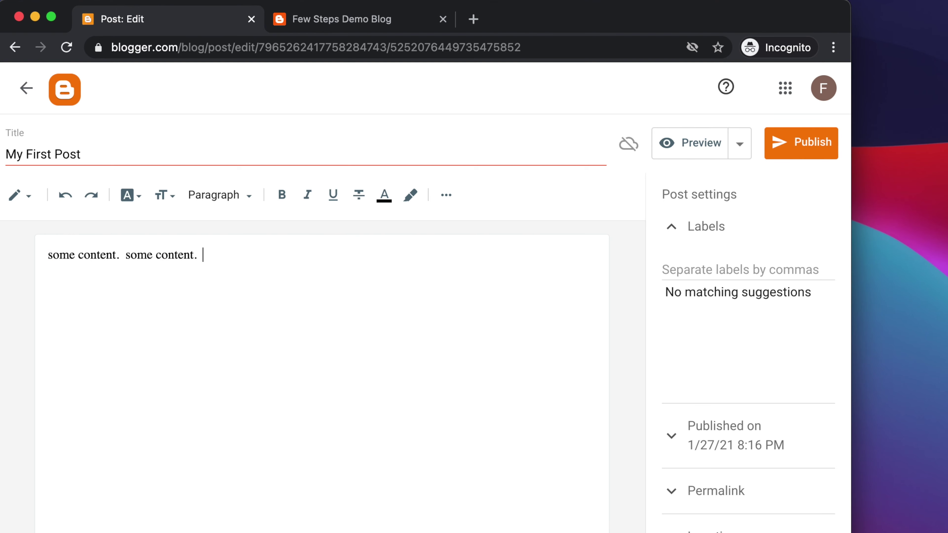
{"action": "key", "text": "super+v"}
{"action": "key", "text": "super+v"}
{"action": "key", "text": "super+v"}
{"action": "key", "text": "super+v"}
{"action": "key", "text": "super+v"}
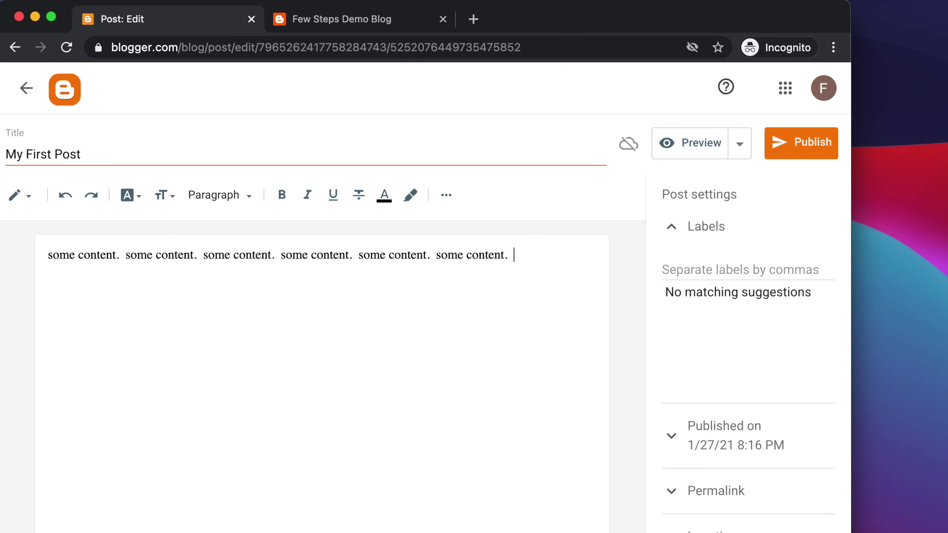
{"action": "key", "text": "super+v"}
{"action": "key", "text": "super+v"}
{"action": "key", "text": "super+v"}
{"action": "key", "text": "super+v"}
{"action": "key", "text": "super+v"}
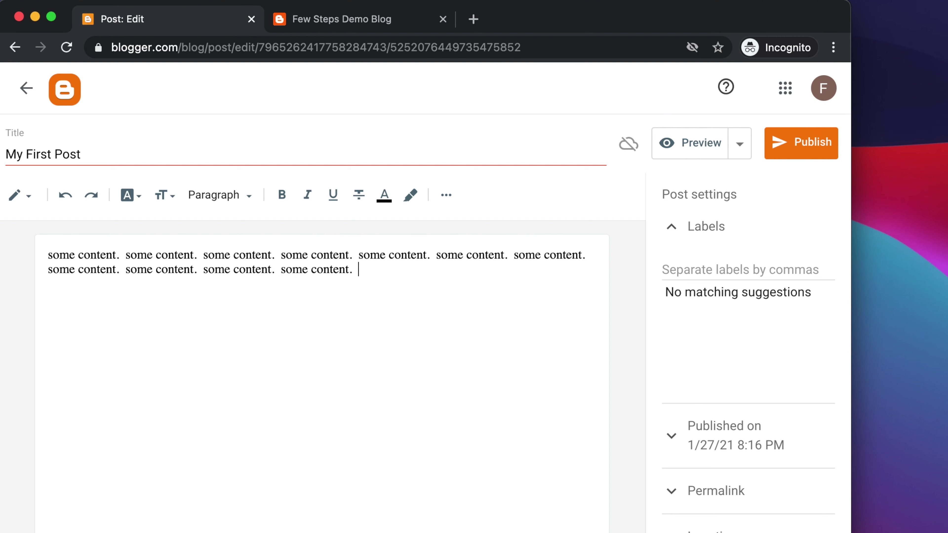
{"action": "key", "text": "super+v"}
{"action": "key", "text": "super+v"}
{"action": "key", "text": "super+v"}
{"action": "key", "text": "super+v"}
{"action": "key", "text": "super+v"}
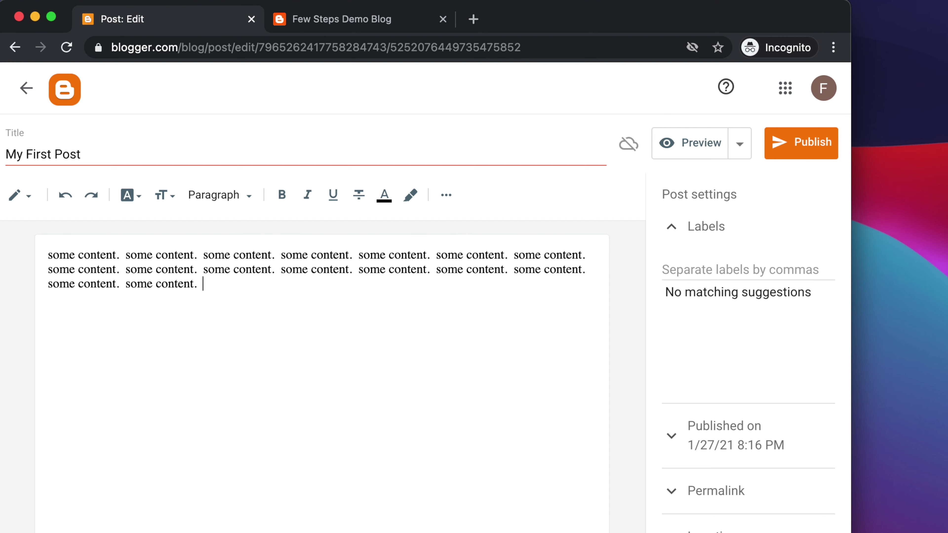
{"action": "key", "text": "super+v"}
{"action": "key", "text": "super+v"}
{"action": "key", "text": "super+v"}
{"action": "key", "text": "super+v"}
{"action": "key", "text": "super+v"}
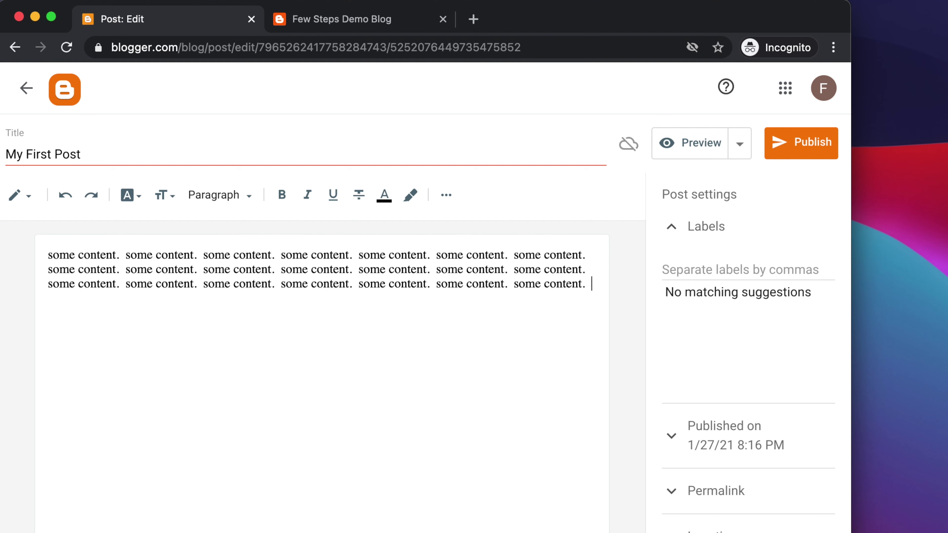
{"action": "key", "text": "super+v"}
{"action": "key", "text": "super+v"}
{"action": "key", "text": "super+v"}
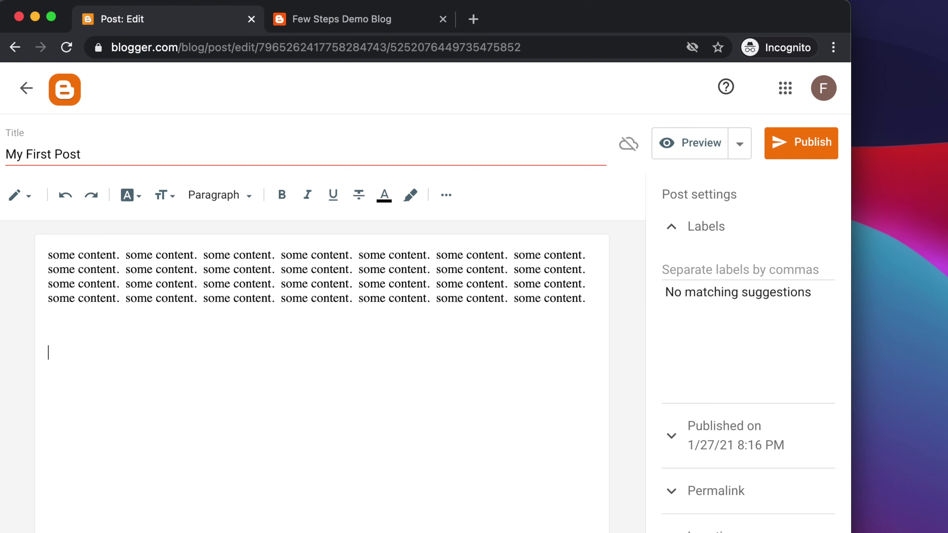
- Paste more 'some content.' copies to form a three-line second paragraph
{"action": "key", "text": "super+v"}
{"action": "key", "text": "super+v"}
{"action": "key", "text": "super+v"}
{"action": "key", "text": "super+v"}
{"action": "key", "text": "super+v"}
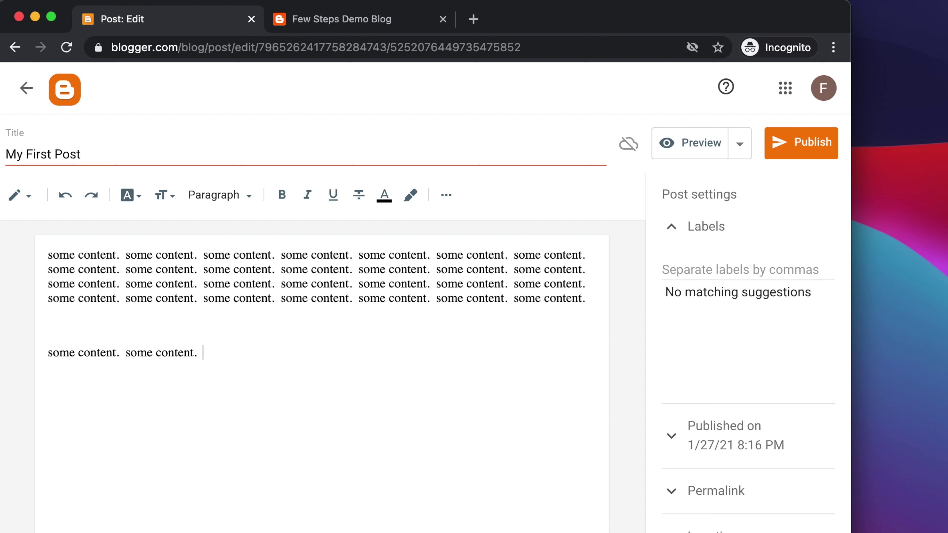
{"action": "key", "text": "super+v"}
{"action": "key", "text": "super+v"}
{"action": "key", "text": "super+v"}
{"action": "key", "text": "super+v"}
{"action": "key", "text": "super+v"}
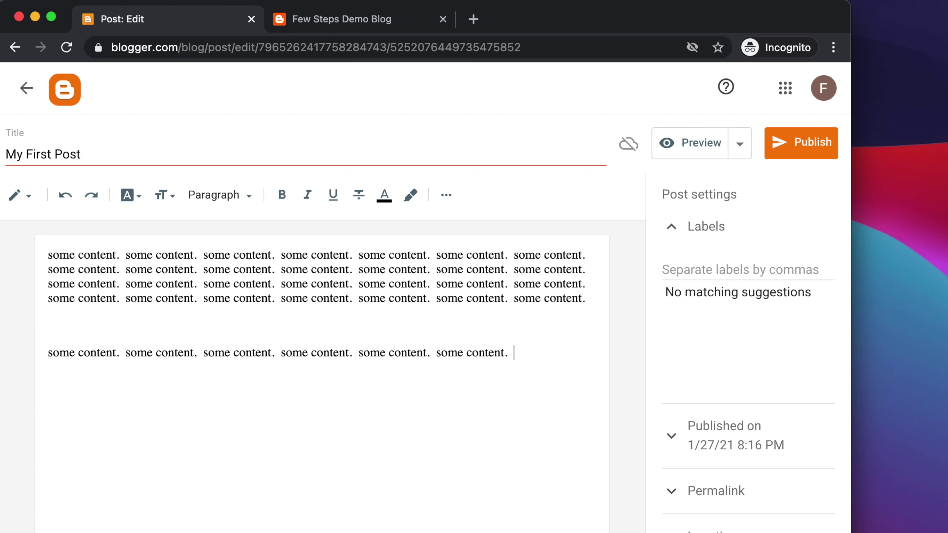
{"action": "key", "text": "super+v"}
{"action": "key", "text": "super+v"}
{"action": "key", "text": "super+v"}
{"action": "key", "text": "super+v"}
{"action": "key", "text": "super+v"}
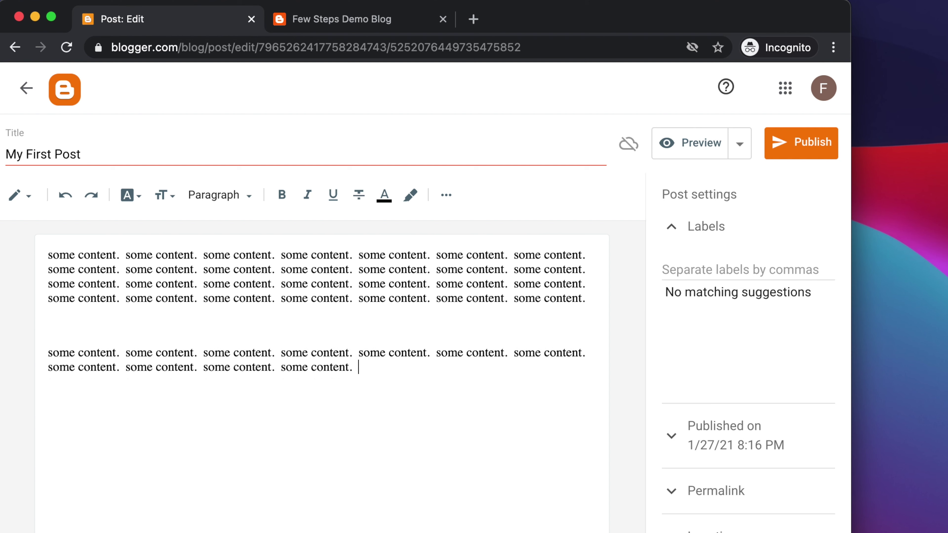
{"action": "key", "text": "super+v"}
{"action": "key", "text": "super+v"}
{"action": "key", "text": "super+v"}
{"action": "key", "text": "super+v"}
{"action": "key", "text": "super+v"}
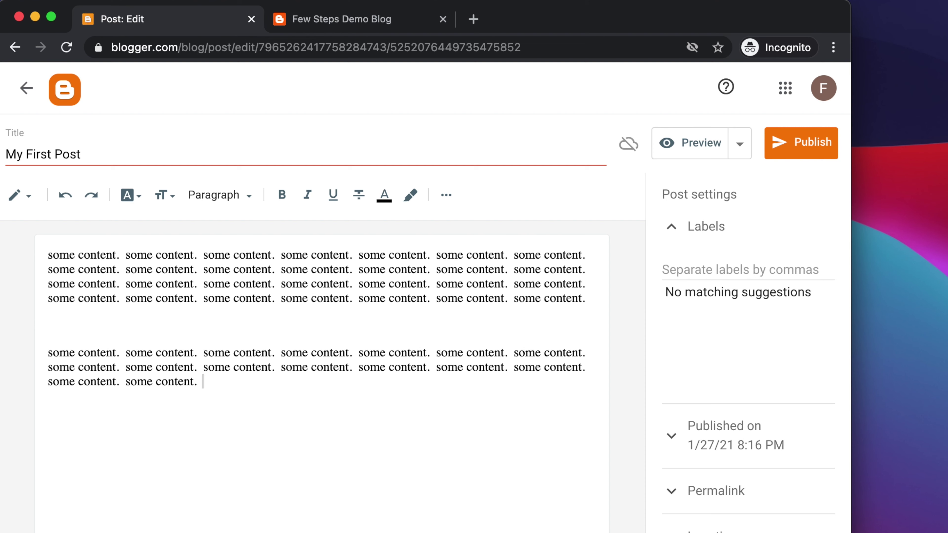
{"action": "key", "text": "super+v"}
{"action": "key", "text": "super+v"}
{"action": "key", "text": "super+v"}
{"action": "key", "text": "super+v"}
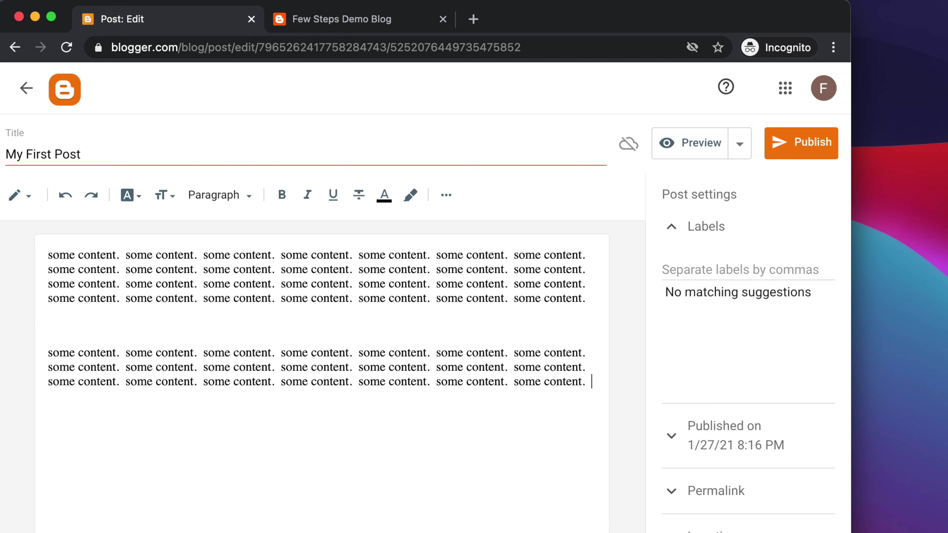
{"action": "key", "text": "super+v"}
{"action": "key", "text": "super+v"}
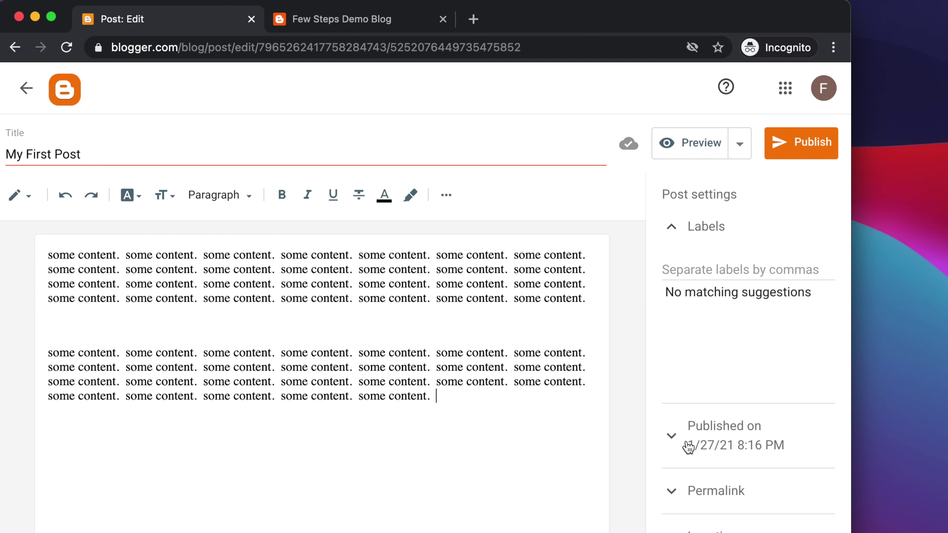
- Set the post's Published on date to Automatic and verify the permalink ends in my-first-post.html
{"action": "left_click", "coordinate": [672, 438]}
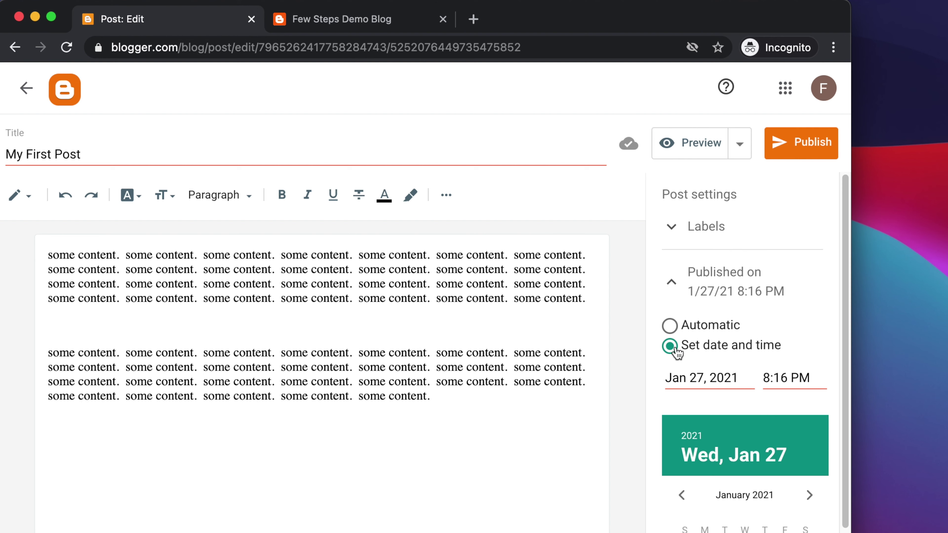
{"action": "left_click", "coordinate": [669, 324]}
{"action": "left_click", "coordinate": [673, 394]}
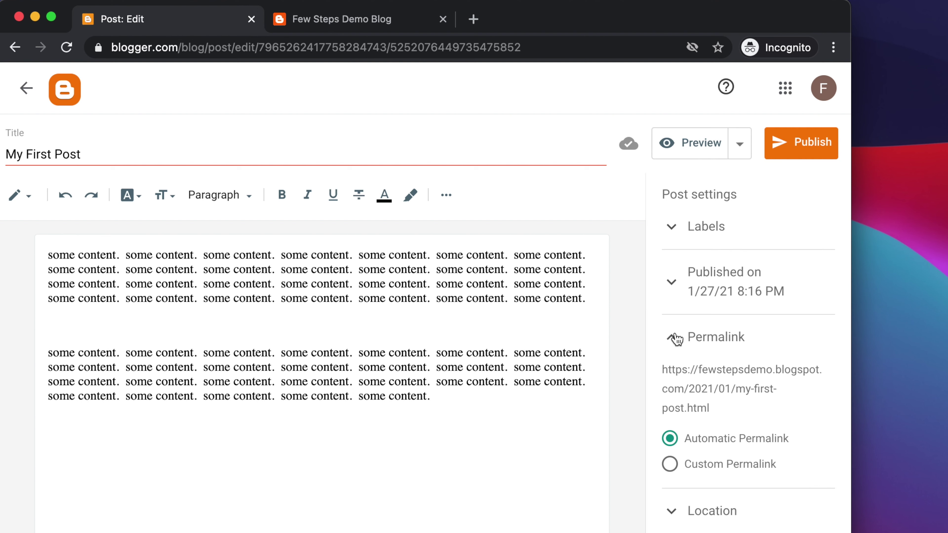
{"action": "left_click", "coordinate": [676, 341]}
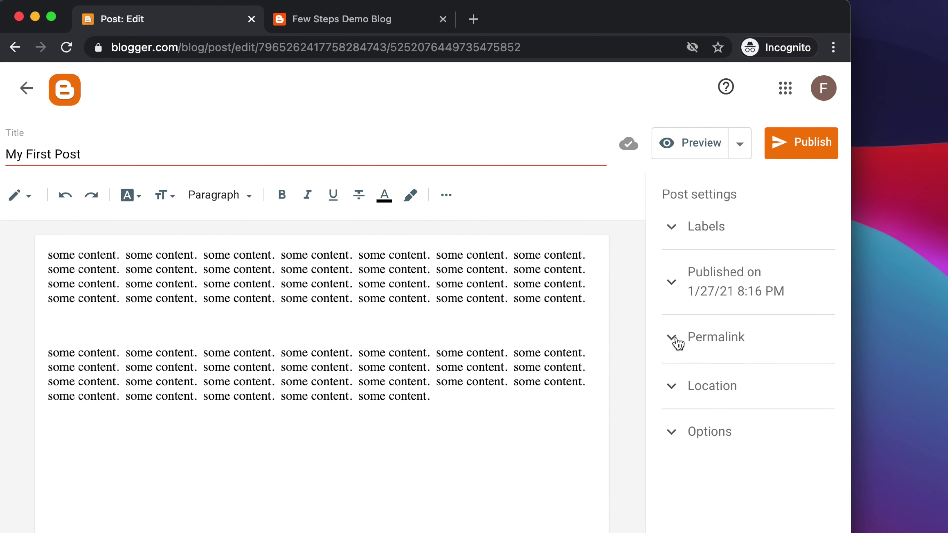
- Set the post's location to New York through the map search, then collapse Location
{"action": "left_click", "coordinate": [674, 387]}
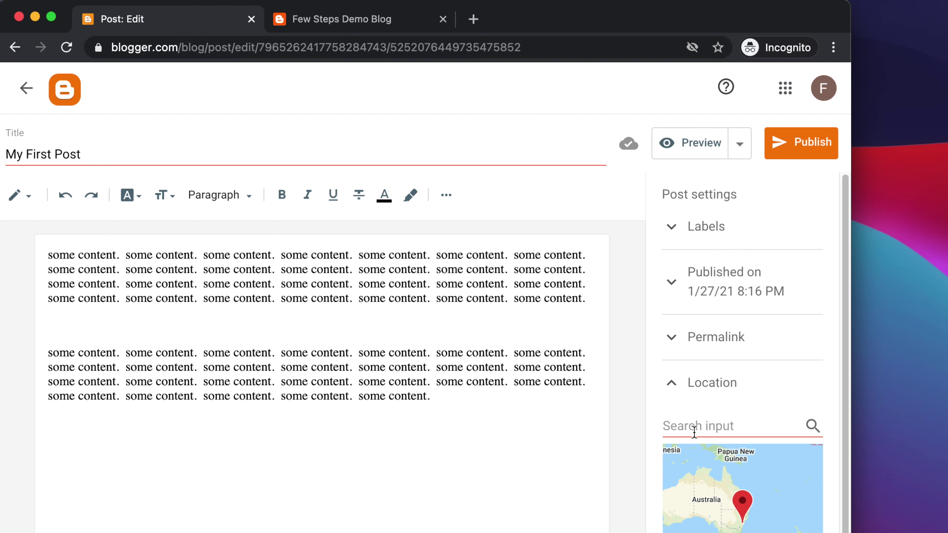
{"action": "left_click", "coordinate": [708, 425]}
{"action": "type", "text": "new "}
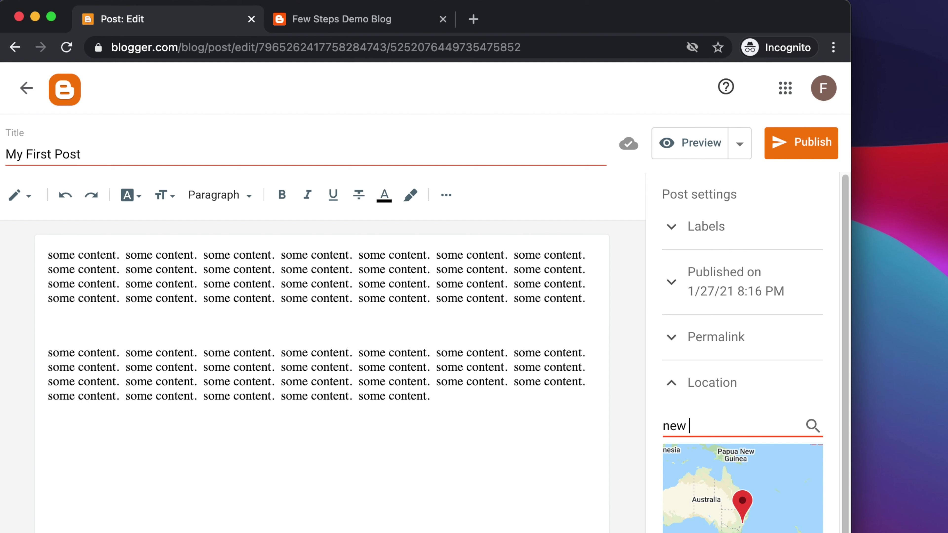
{"action": "type", "text": "york"}
{"action": "left_click", "coordinate": [814, 427]}
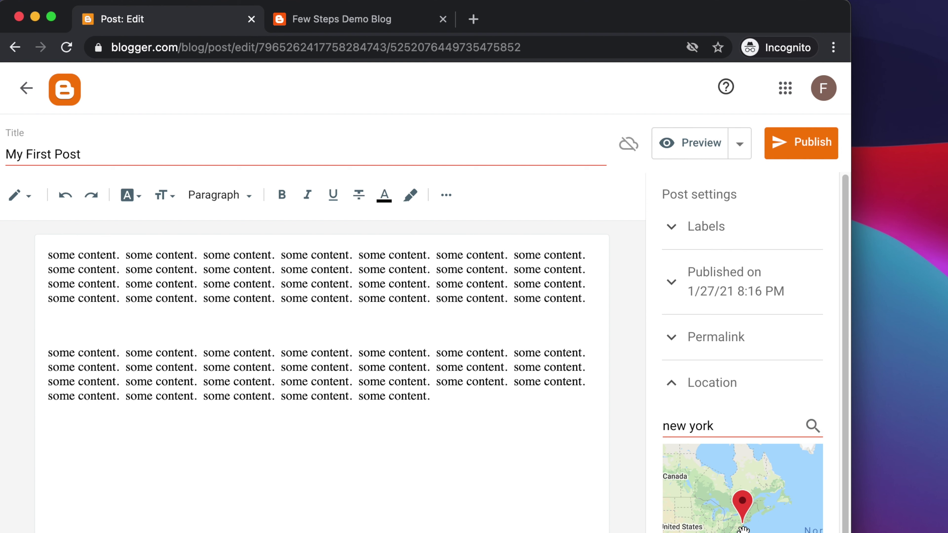
{"action": "scroll", "coordinate": [743, 485], "scroll_direction": "down", "scroll_amount": 3}
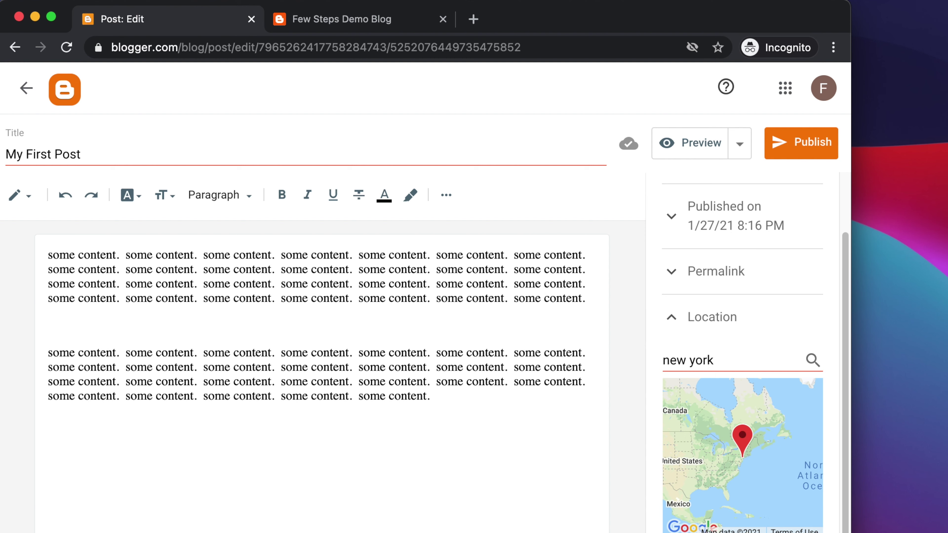
{"action": "left_click", "coordinate": [743, 435]}
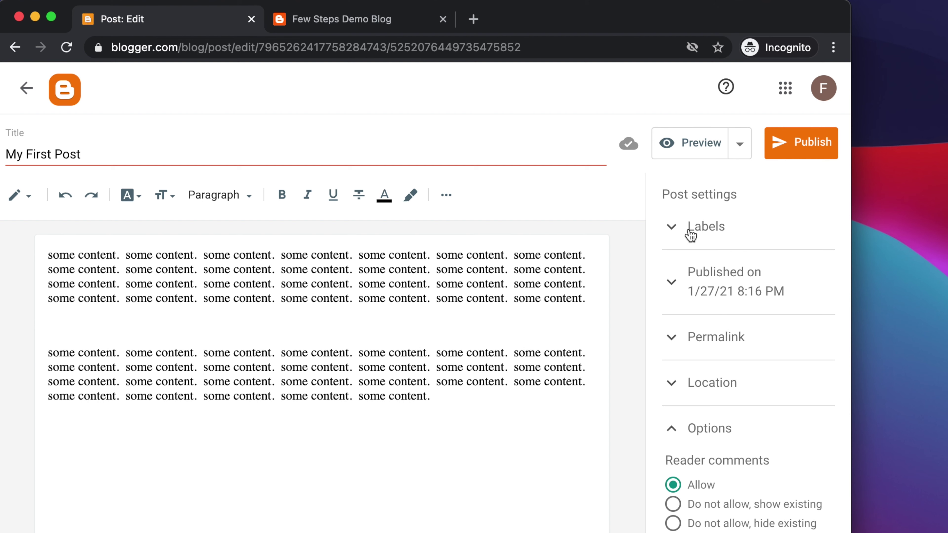
- Expand Labels and enter the label Tutorial for My First Post
{"action": "left_click", "coordinate": [672, 230]}
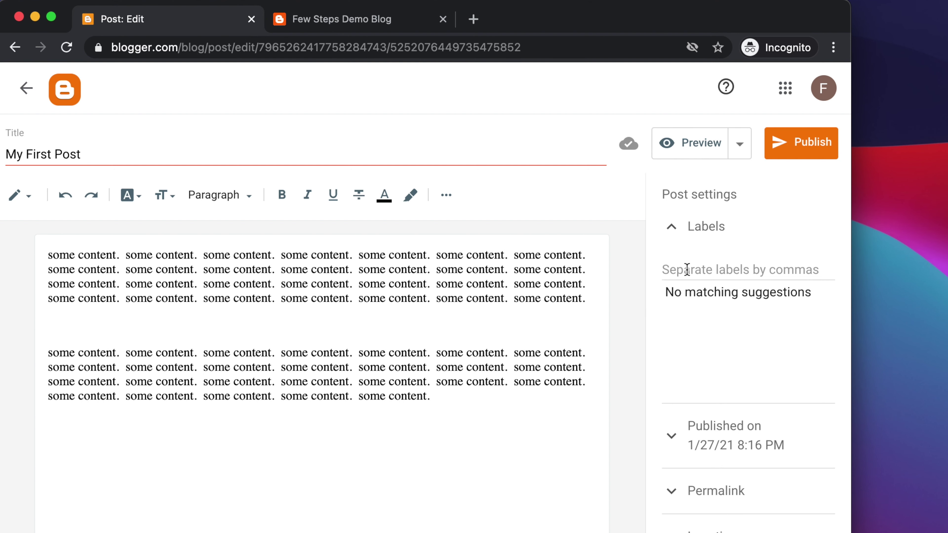
{"action": "left_click", "coordinate": [687, 269]}
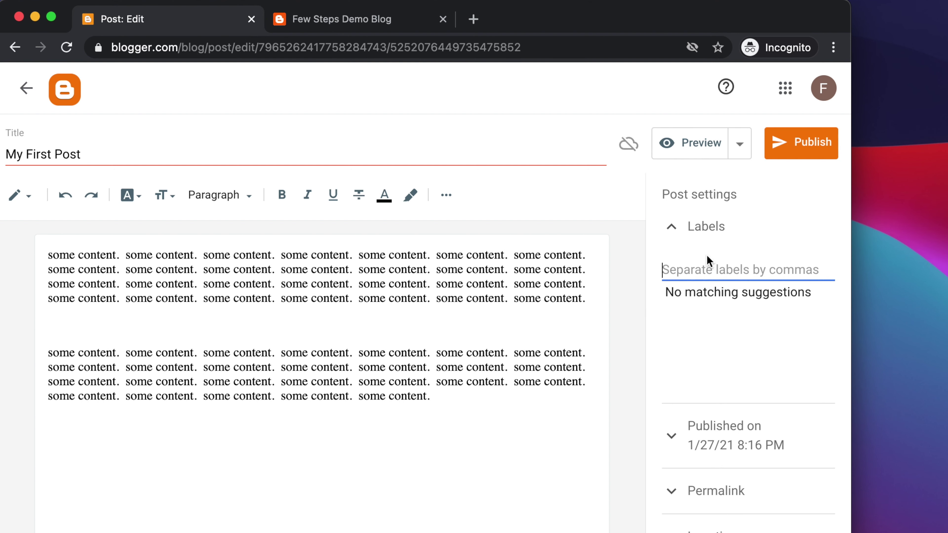
{"action": "type", "text": "Tu"}
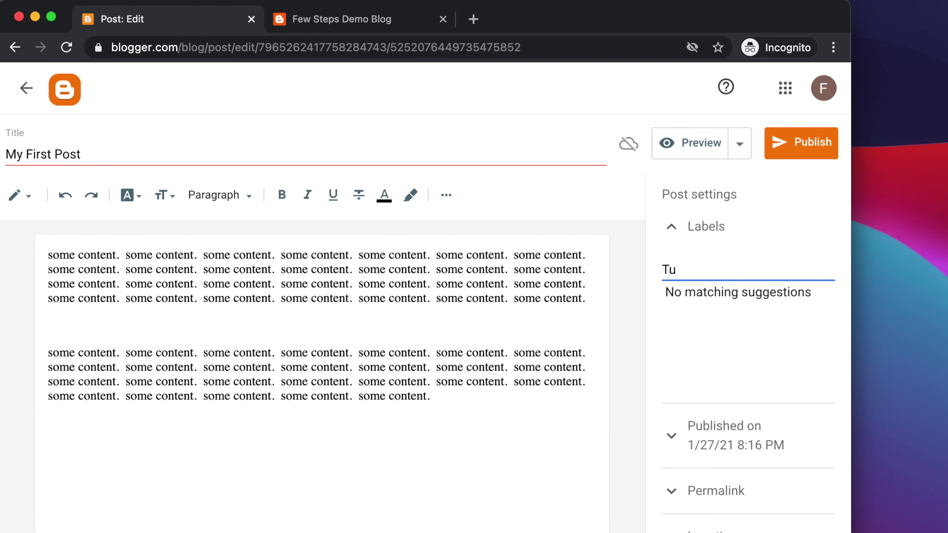
{"action": "type", "text": "torial"}
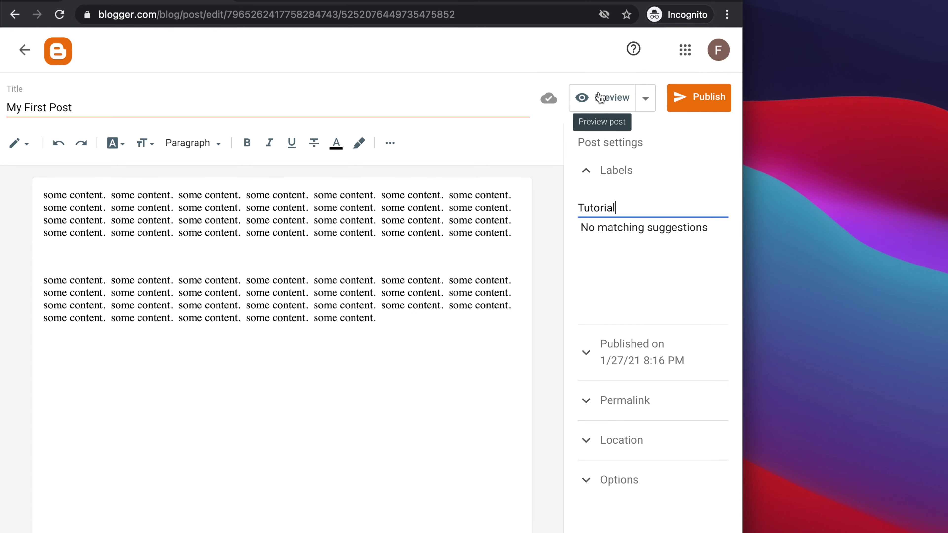
{"action": "left_click", "coordinate": [600, 98]}
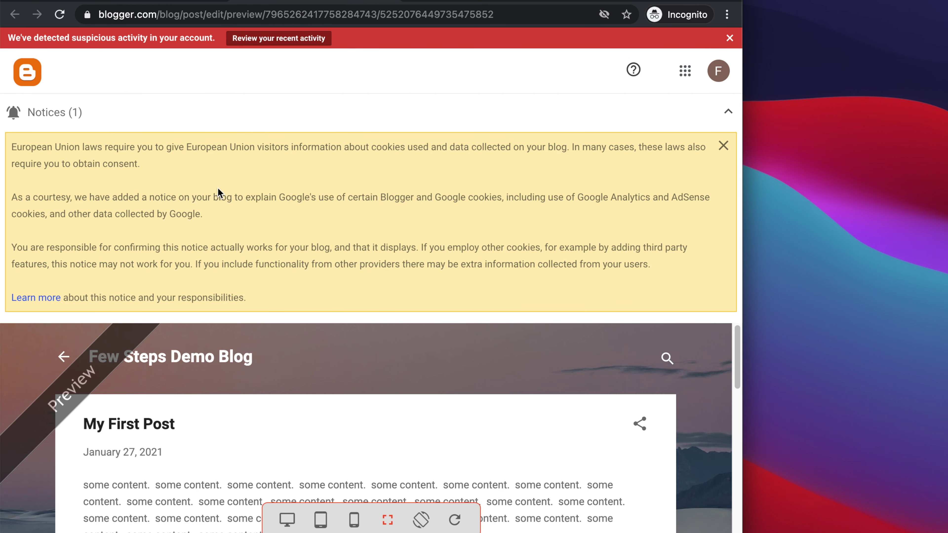
{"action": "left_click", "coordinate": [724, 146]}
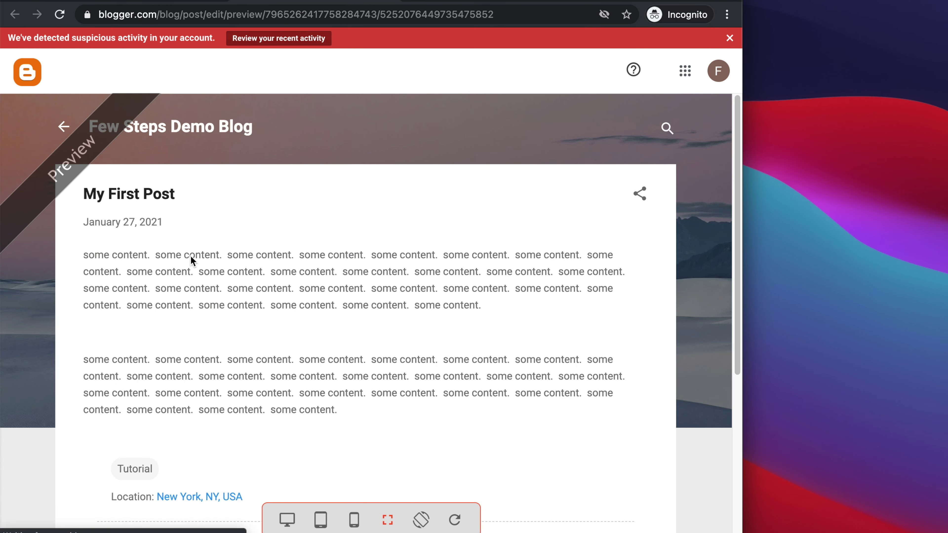
{"action": "left_click", "coordinate": [52, 174]}
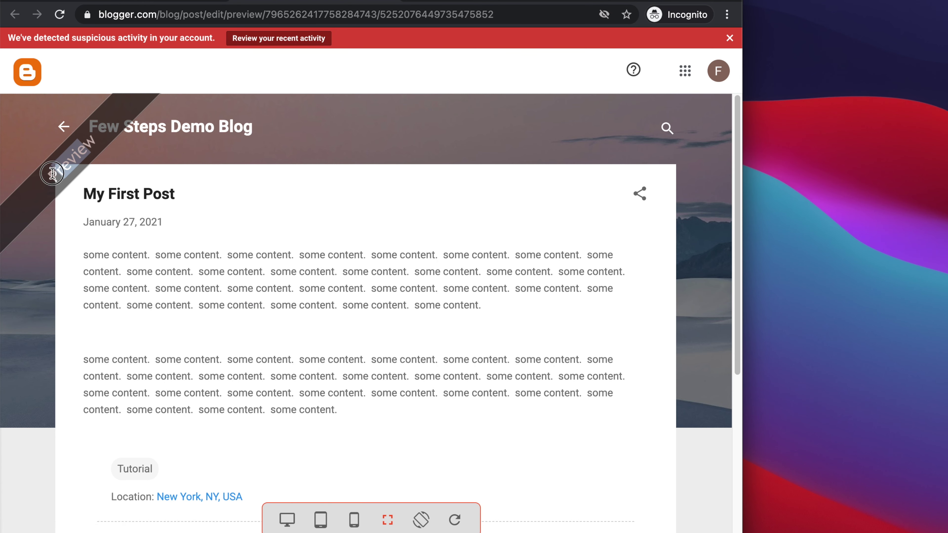
{"action": "scroll", "coordinate": [256, 281], "scroll_direction": "down", "scroll_amount": 3}
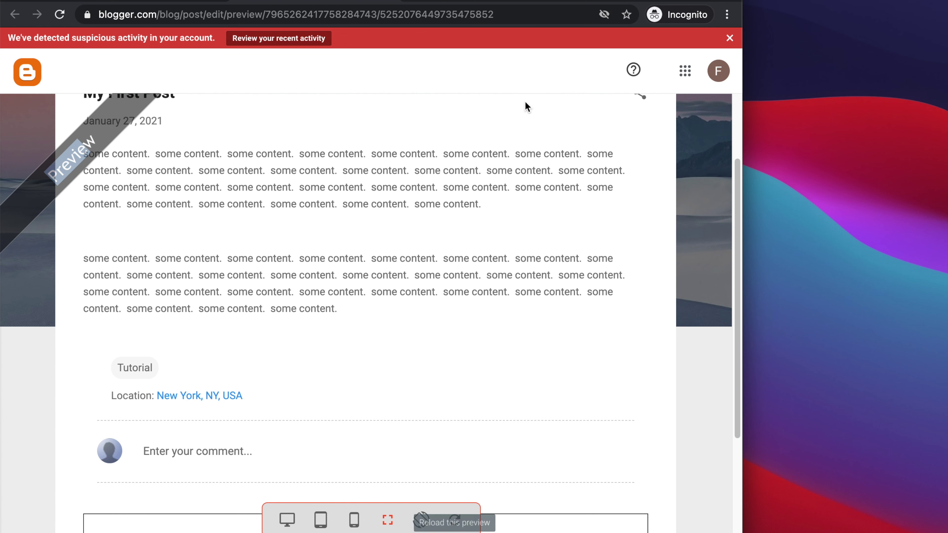
{"action": "left_click", "coordinate": [287, 520]}
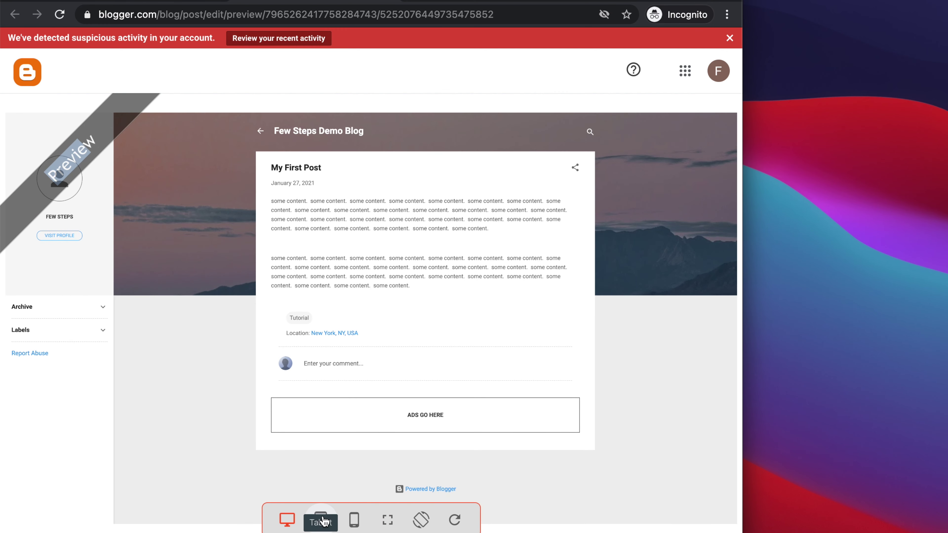
{"action": "left_click", "coordinate": [322, 520]}
{"action": "left_click", "coordinate": [354, 520]}
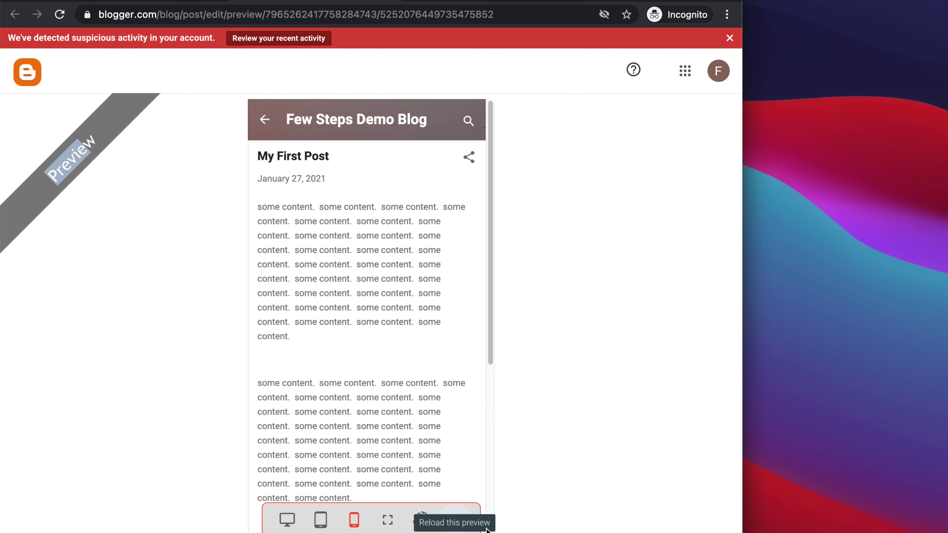
{"action": "left_click", "coordinate": [421, 519]}
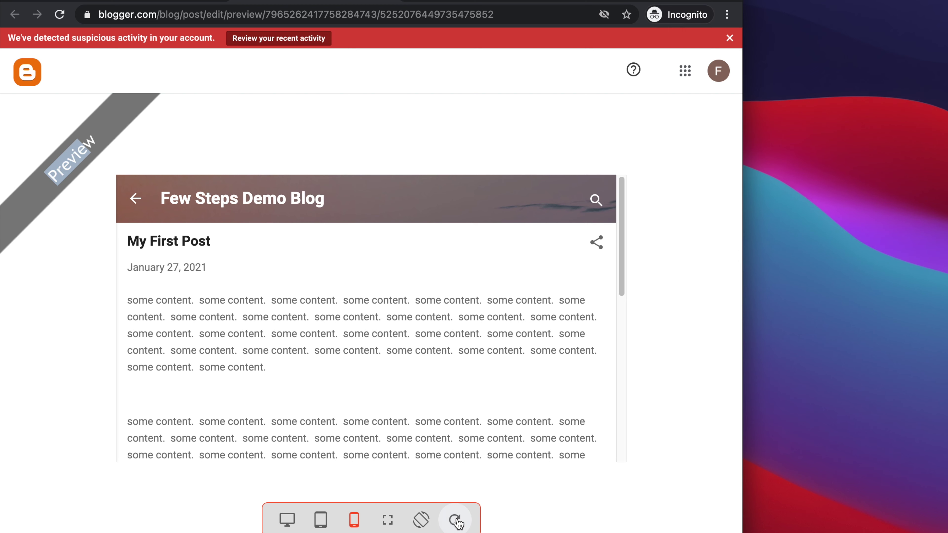
{"action": "left_click", "coordinate": [457, 522]}
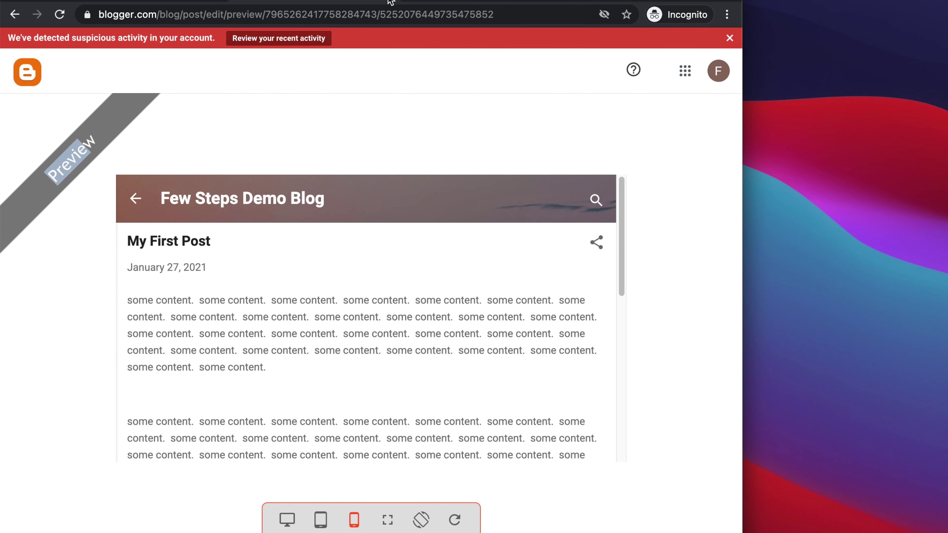
{"action": "key", "text": "Escape"}
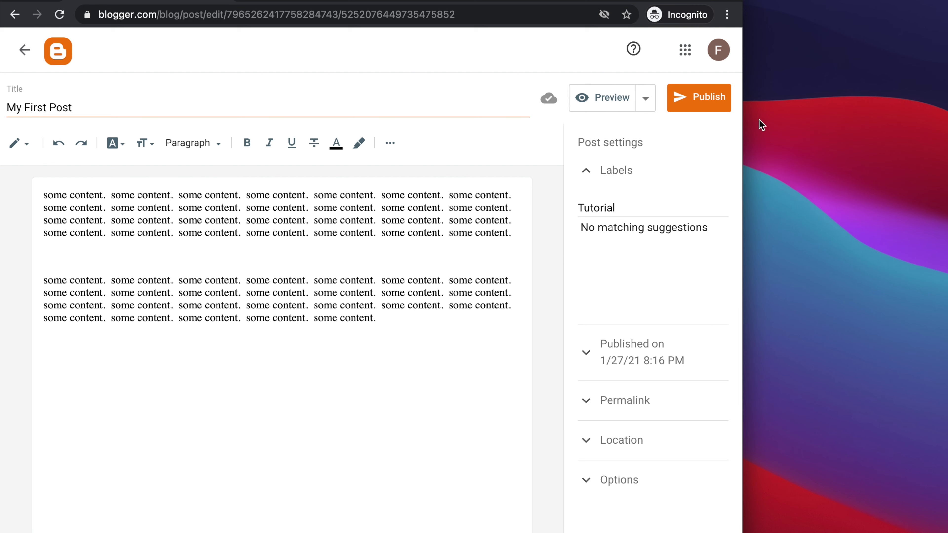
- Publish and confirm My First Post, then view its live page on fewstepsdemo.blogspot.com
{"action": "left_click", "coordinate": [704, 98]}
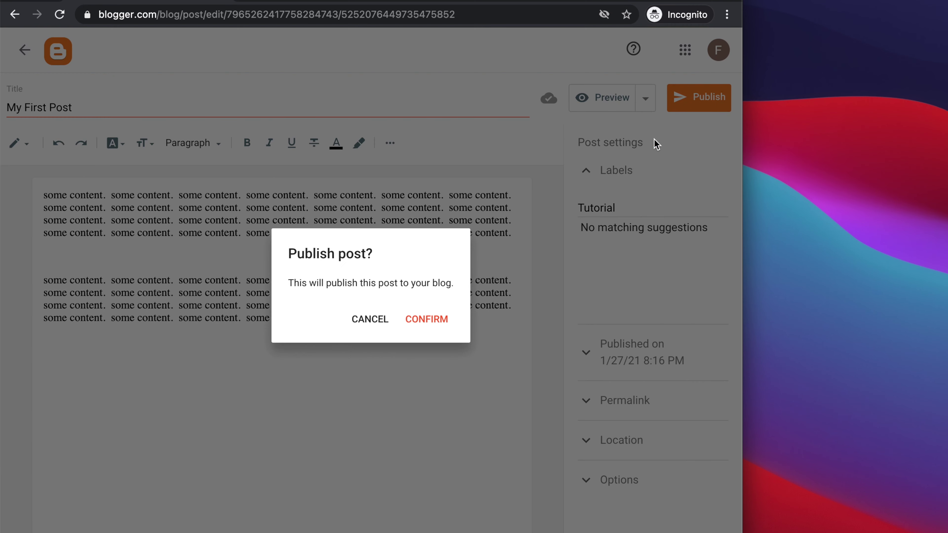
{"action": "left_click", "coordinate": [425, 326]}
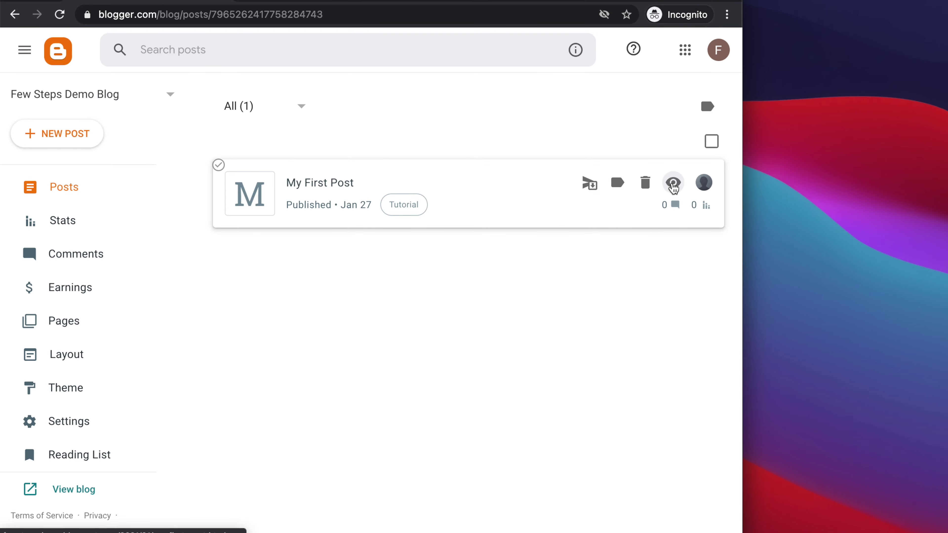
{"action": "left_click", "coordinate": [673, 183]}
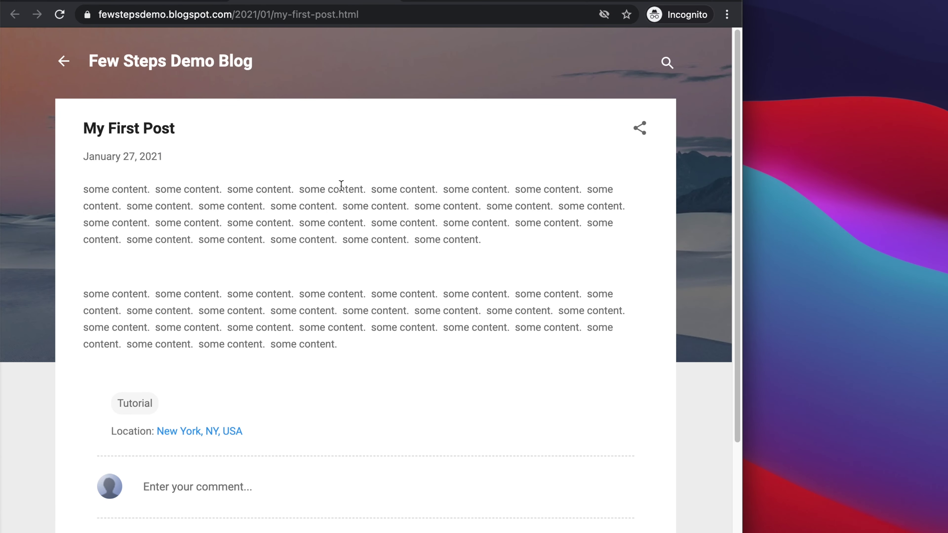
- Visit the blog's home page, then close the tab to get back to the Blogger Posts list
{"action": "left_click", "coordinate": [63, 61]}
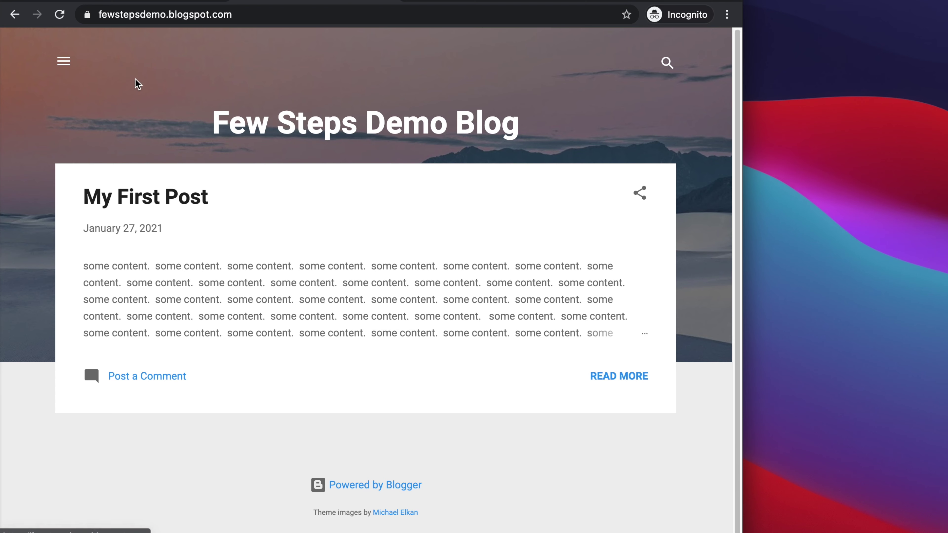
{"action": "scroll", "coordinate": [338, 318], "scroll_direction": "down", "scroll_amount": 1}
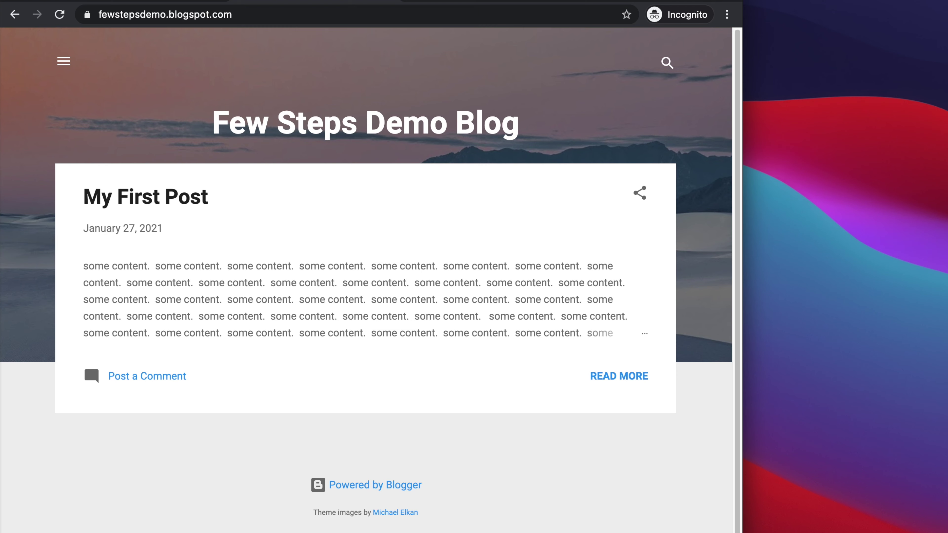
{"action": "key", "text": "super+w"}
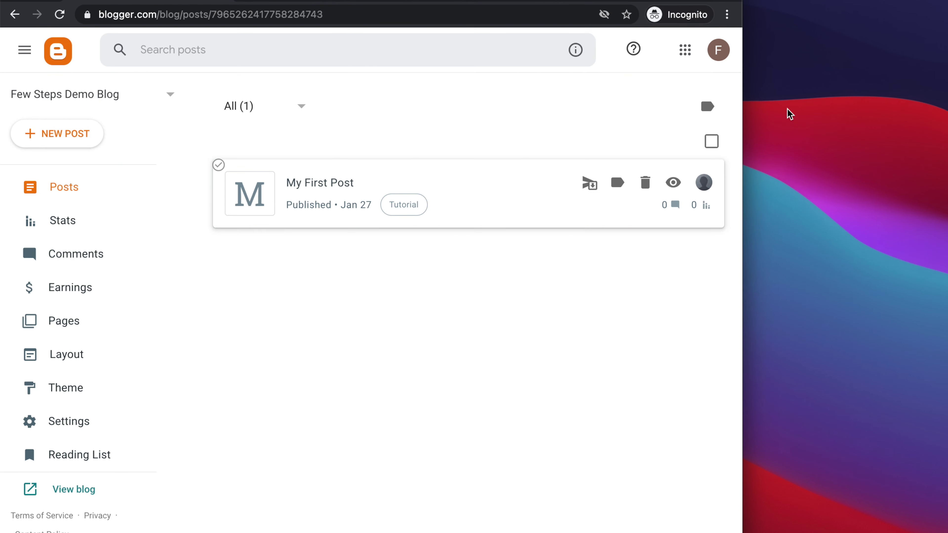